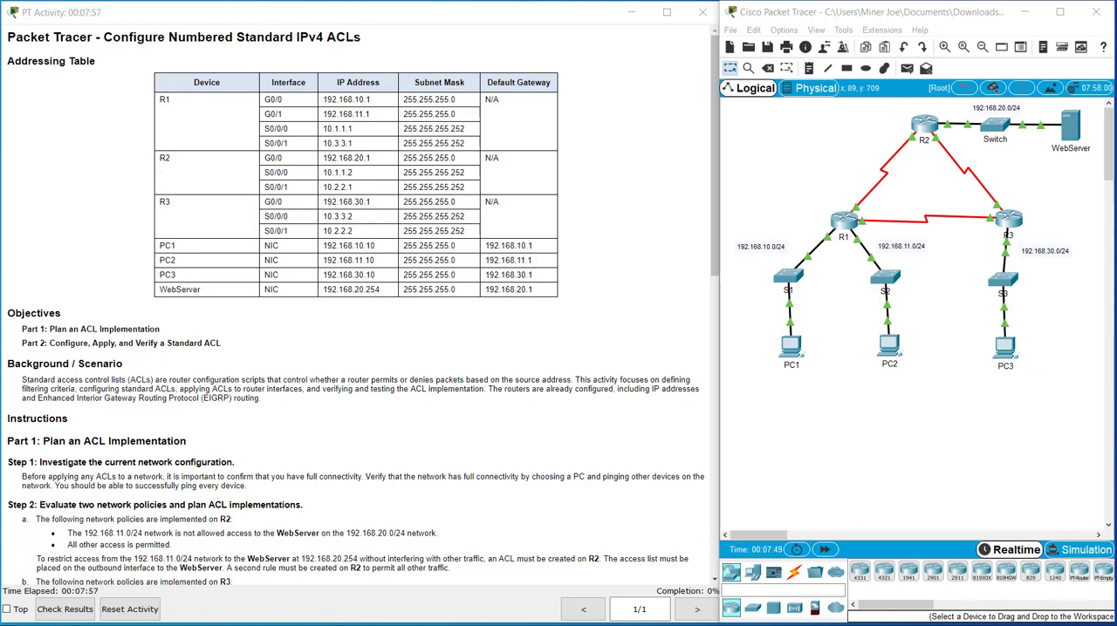
Step: Ping the WebServer at 192.168.20.254 from PC2's command prompt, closing PC2's window when done
{"action": "scroll", "coordinate": [471, 315], "scroll_direction": "down", "scroll_amount": 5}
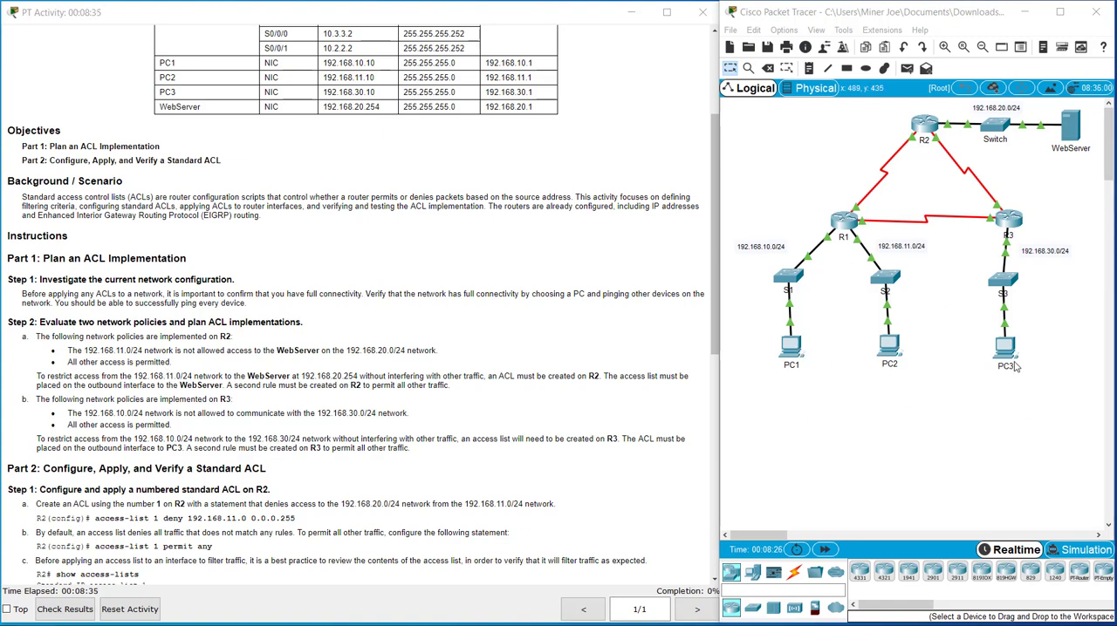
{"action": "left_click", "coordinate": [890, 346]}
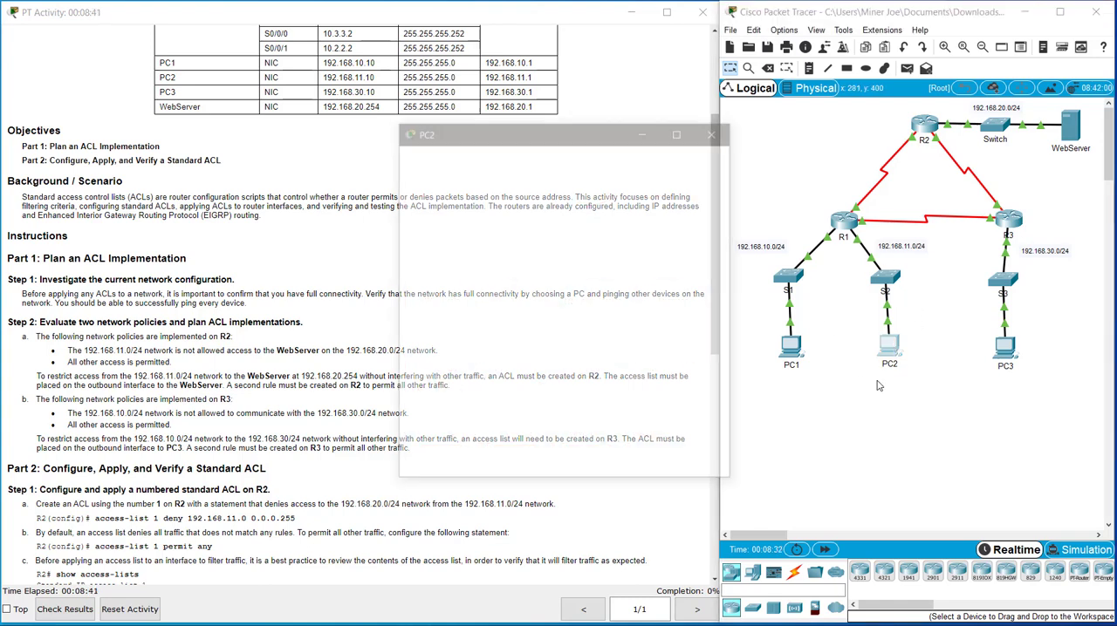
{"action": "left_click", "coordinate": [663, 217]}
{"action": "left_click_drag", "start_coordinate": [584, 128], "coordinate": [472, 135]}
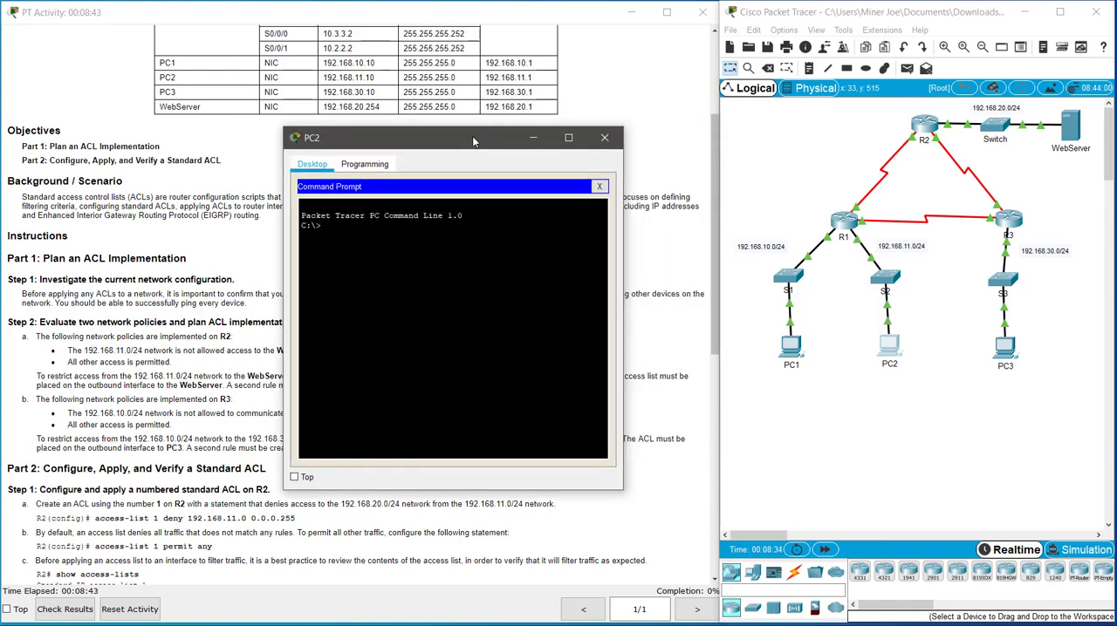
{"action": "type", "text": "ping 192.168.20.254"}
{"action": "key", "text": "Return"}
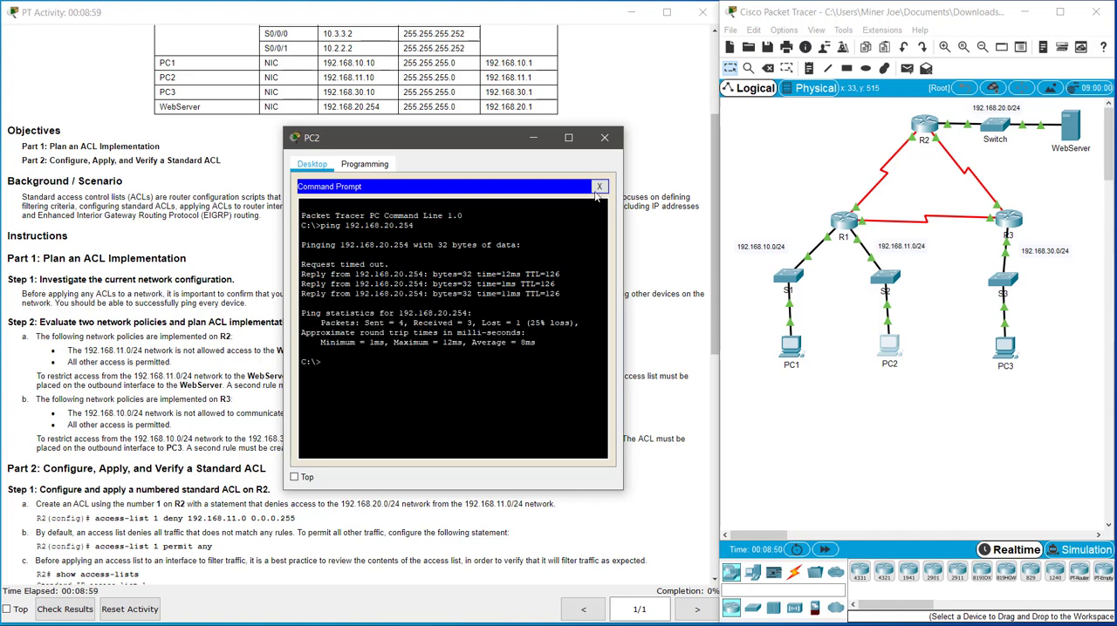
{"action": "left_click", "coordinate": [605, 139]}
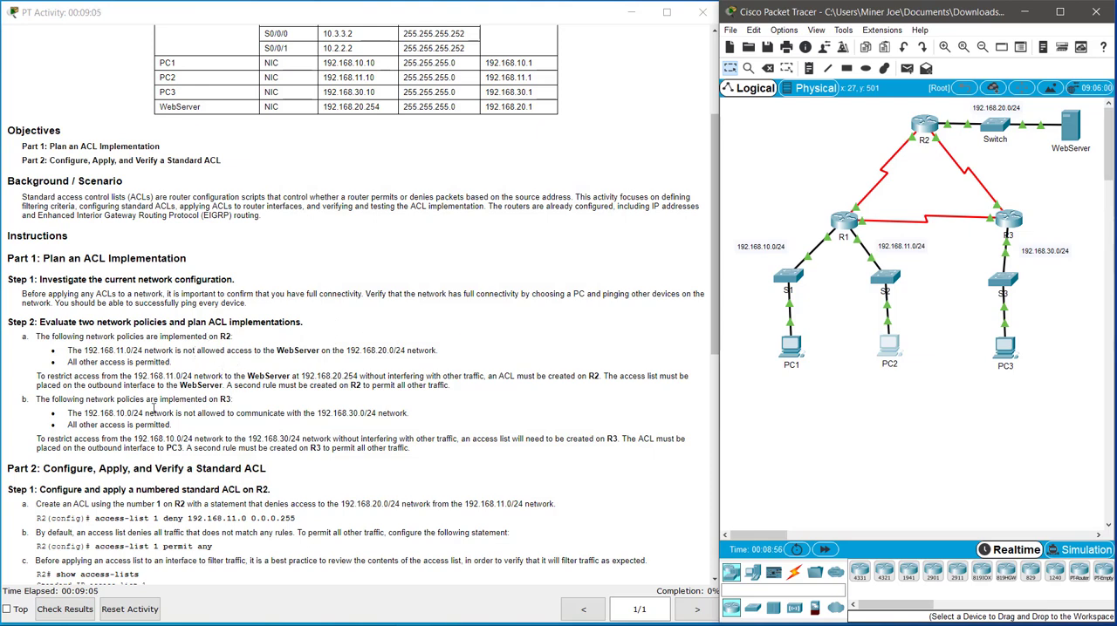
Step: Review the activity instructions for R2's numbered ACL, highlighting the access-list 1 deny and permit commands
{"action": "scroll", "coordinate": [130, 417], "scroll_direction": "down", "scroll_amount": 2}
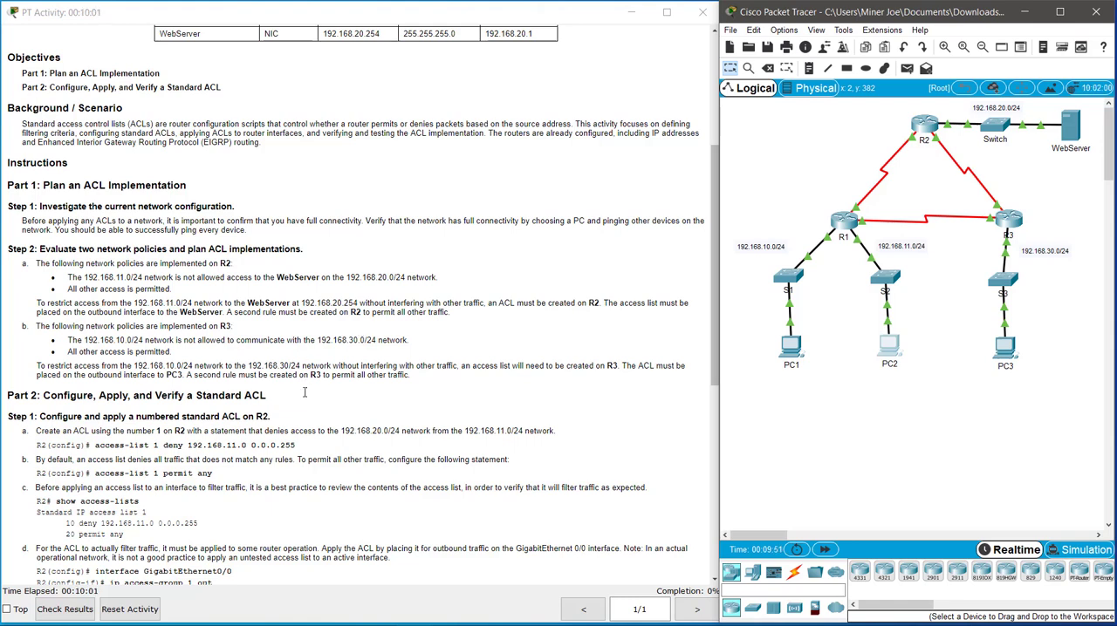
{"action": "scroll", "coordinate": [471, 327], "scroll_direction": "down", "scroll_amount": 2}
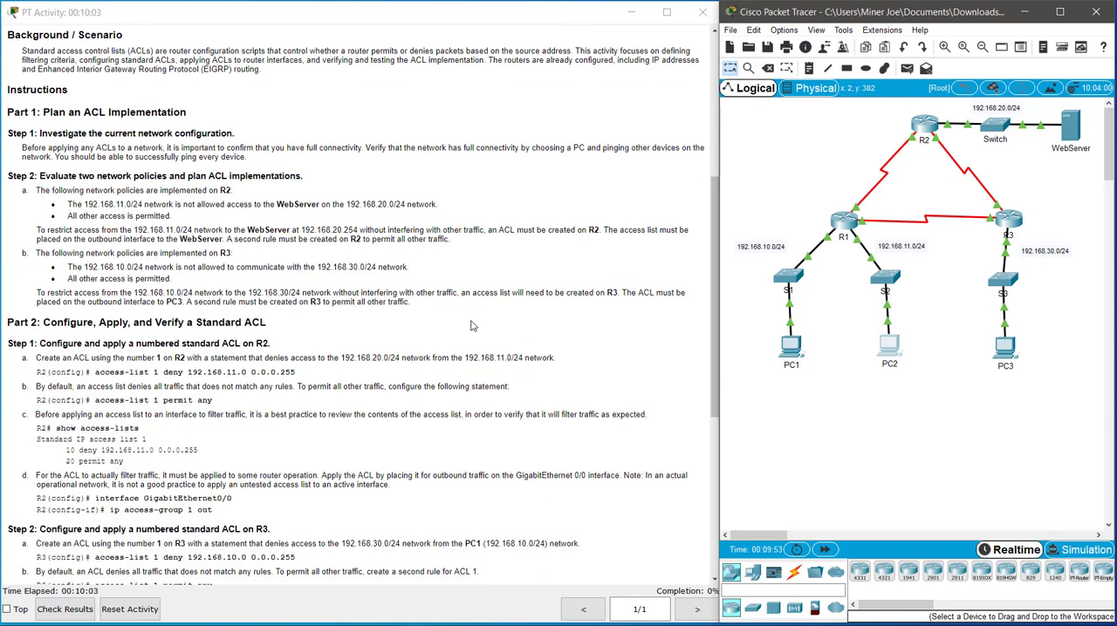
{"action": "scroll", "coordinate": [471, 326], "scroll_direction": "down", "scroll_amount": 7}
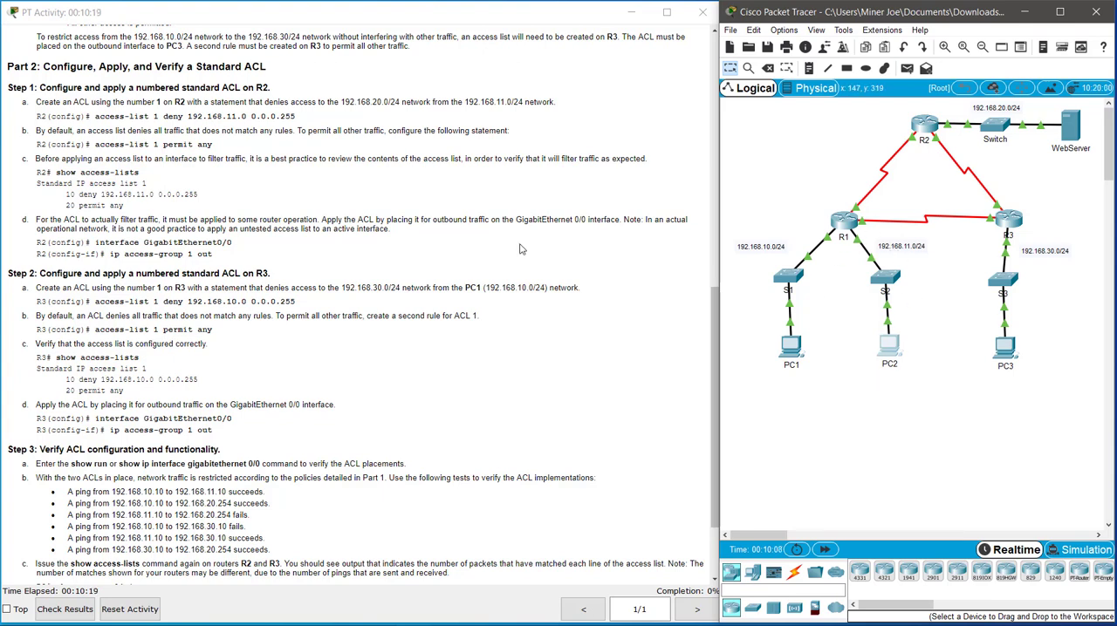
{"action": "left_click_drag", "start_coordinate": [95, 115], "coordinate": [297, 117]}
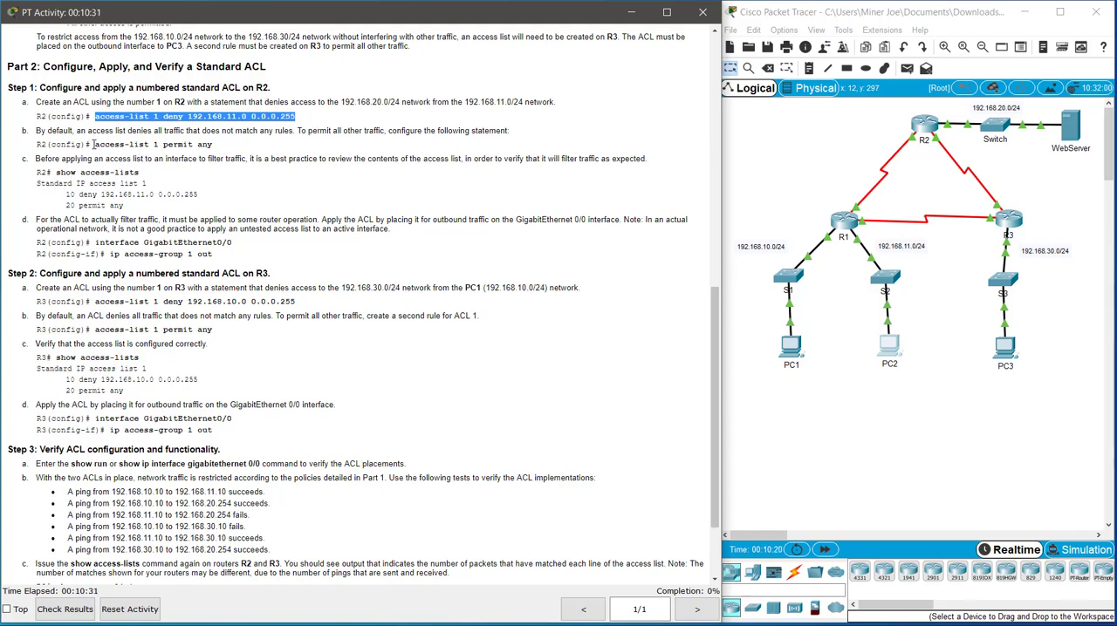
{"action": "left_click_drag", "start_coordinate": [94, 145], "coordinate": [250, 148]}
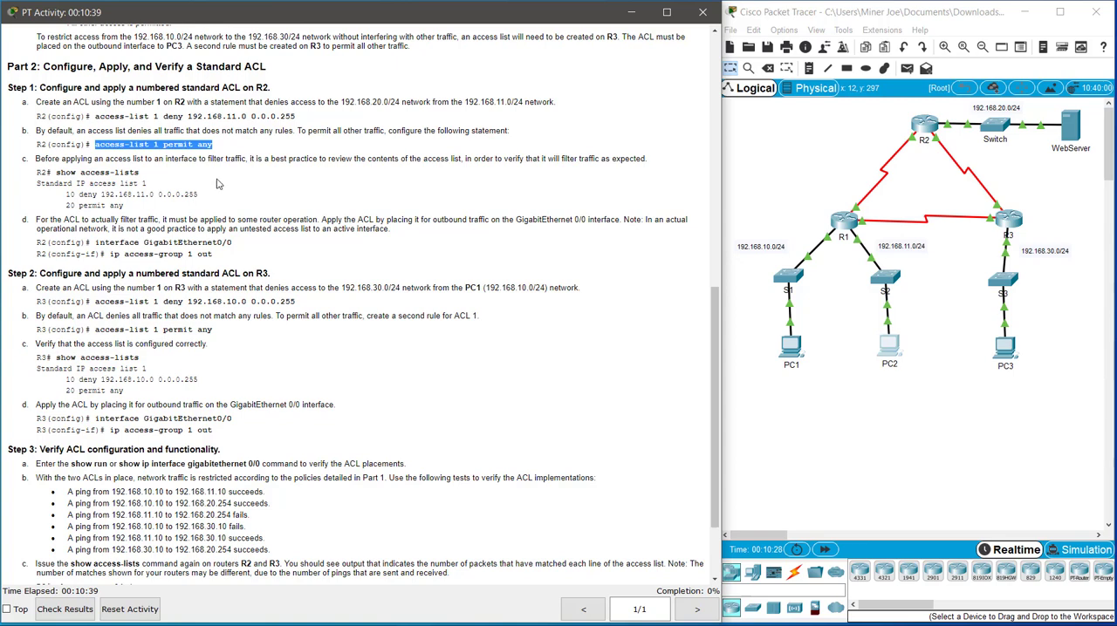
Step: Open router R2's command line and enter global configuration mode
{"action": "left_click", "coordinate": [927, 128]}
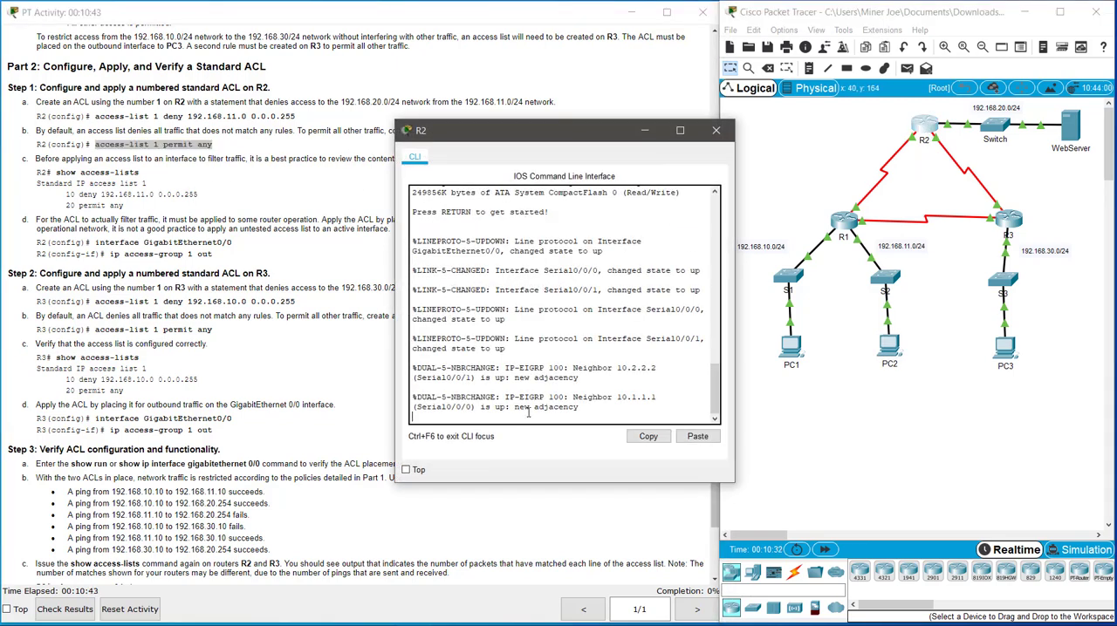
{"action": "key", "text": "Return"}
{"action": "key", "text": "Return"}
{"action": "key", "text": "Return"}
{"action": "type", "text": "en"}
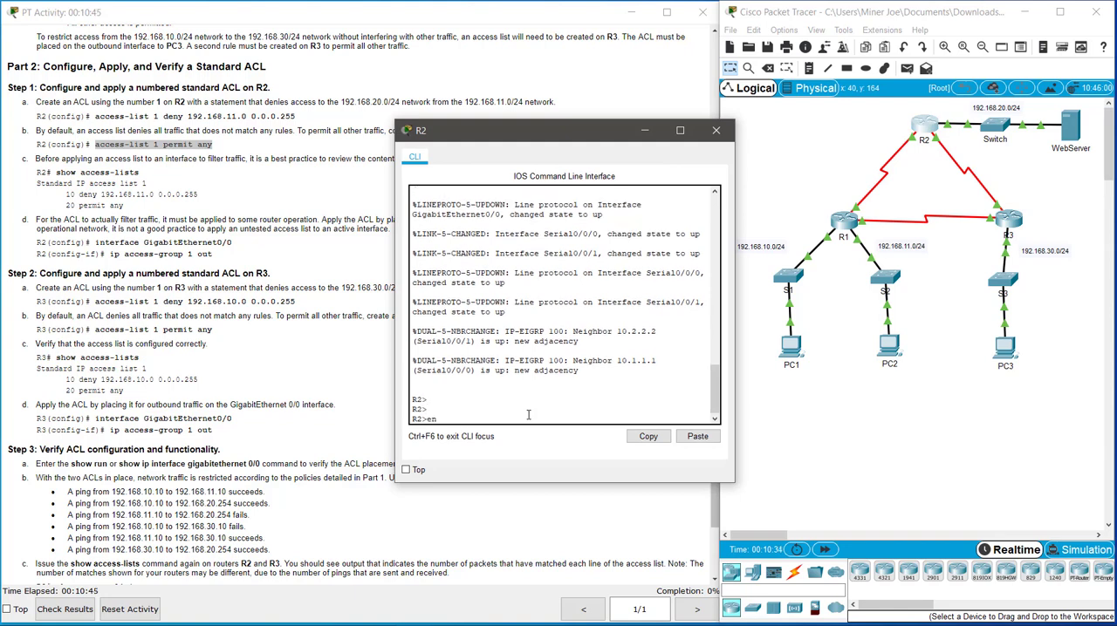
{"action": "key", "text": "Return"}
{"action": "type", "text": "confi t"}
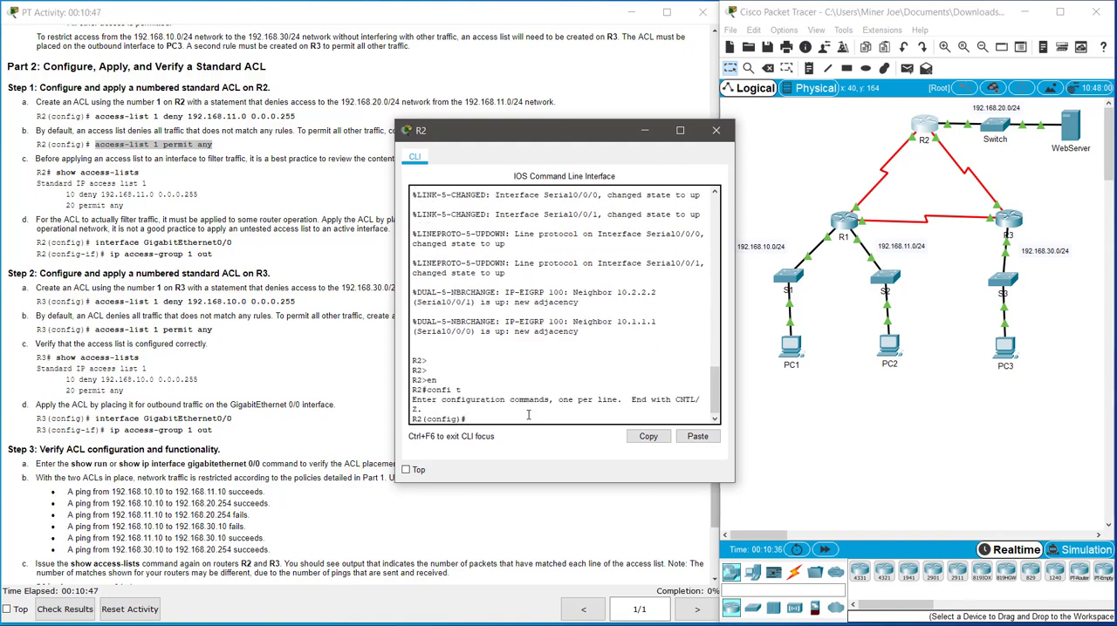
Step: Add an access-list 1 statement on R2 denying 192.168.11.0 with wildcard mask 0.0.0.255
{"action": "type", "text": "acc"}
{"action": "key", "text": "Tab"}
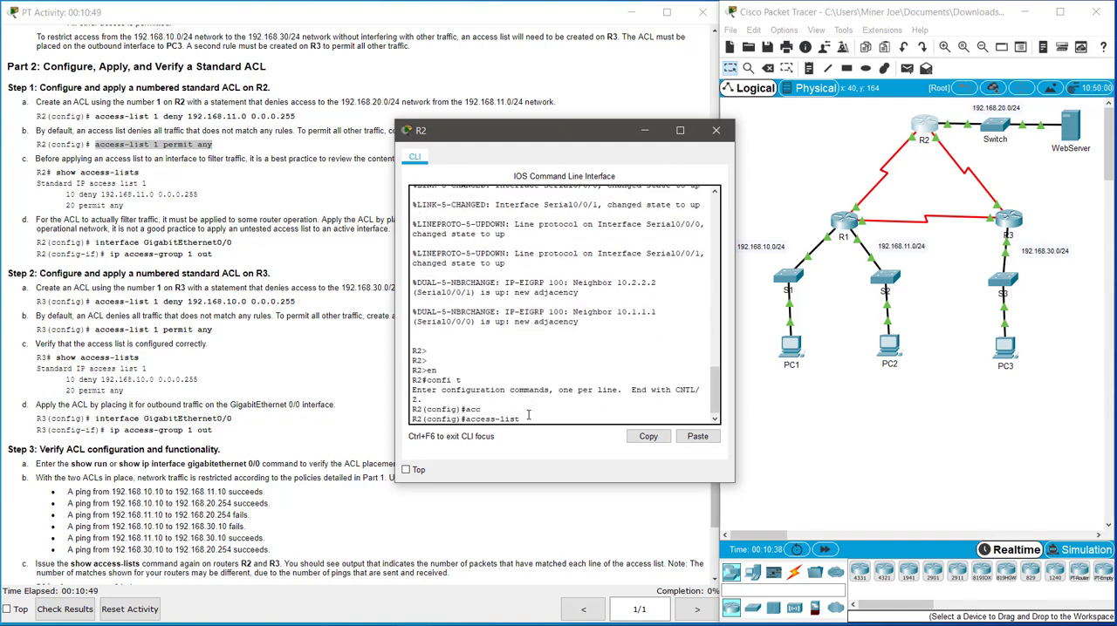
{"action": "type", "text": "1 deny 192.168.10"}
{"action": "type", "text": ".0 0.0.0.255"}
{"action": "key", "text": "Return"}
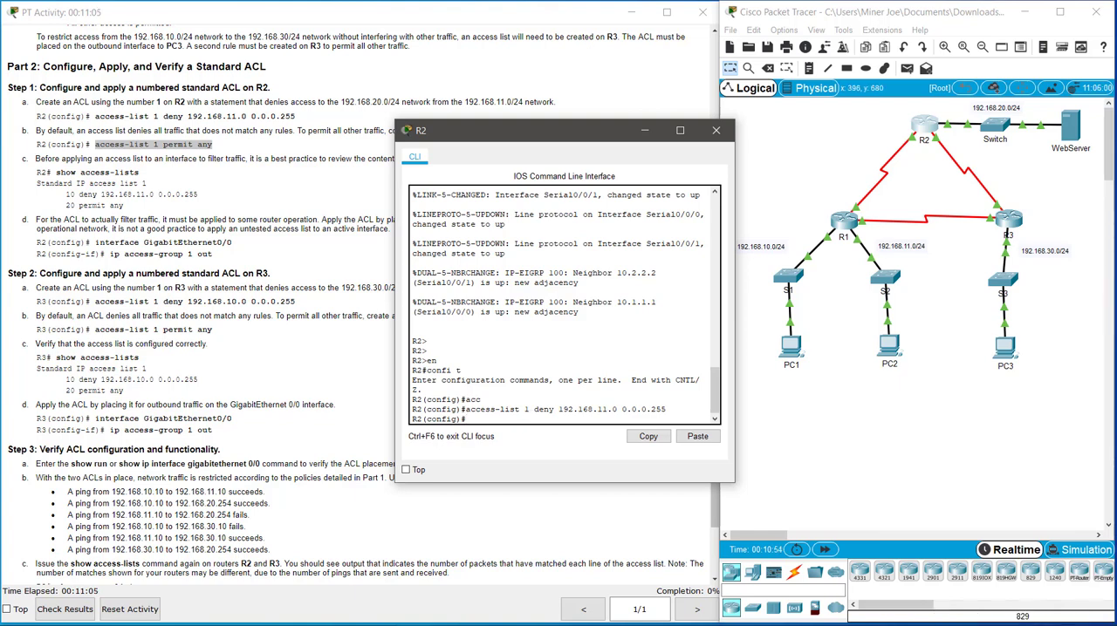
Step: Add an access-list 1 statement on R2 that permits any other traffic
{"action": "key", "text": "Up"}
{"action": "key", "text": "BackSpace"}
{"action": "key", "text": "BackSpace"}
{"action": "key", "text": "BackSpace"}
{"action": "key", "text": "BackSpace"}
{"action": "key", "text": "BackSpace"}
{"action": "key", "text": "BackSpace"}
{"action": "key", "text": "BackSpace"}
{"action": "key", "text": "BackSpace"}
{"action": "key", "text": "BackSpace"}
{"action": "key", "text": "BackSpace"}
{"action": "key", "text": "BackSpace"}
{"action": "key", "text": "BackSpace"}
{"action": "key", "text": "BackSpace"}
{"action": "key", "text": "BackSpace"}
{"action": "key", "text": "BackSpace"}
{"action": "key", "text": "BackSpace"}
{"action": "key", "text": "BackSpace"}
{"action": "key", "text": "BackSpace"}
{"action": "key", "text": "BackSpace"}
{"action": "key", "text": "BackSpace"}
{"action": "type", "text": "permit any"}
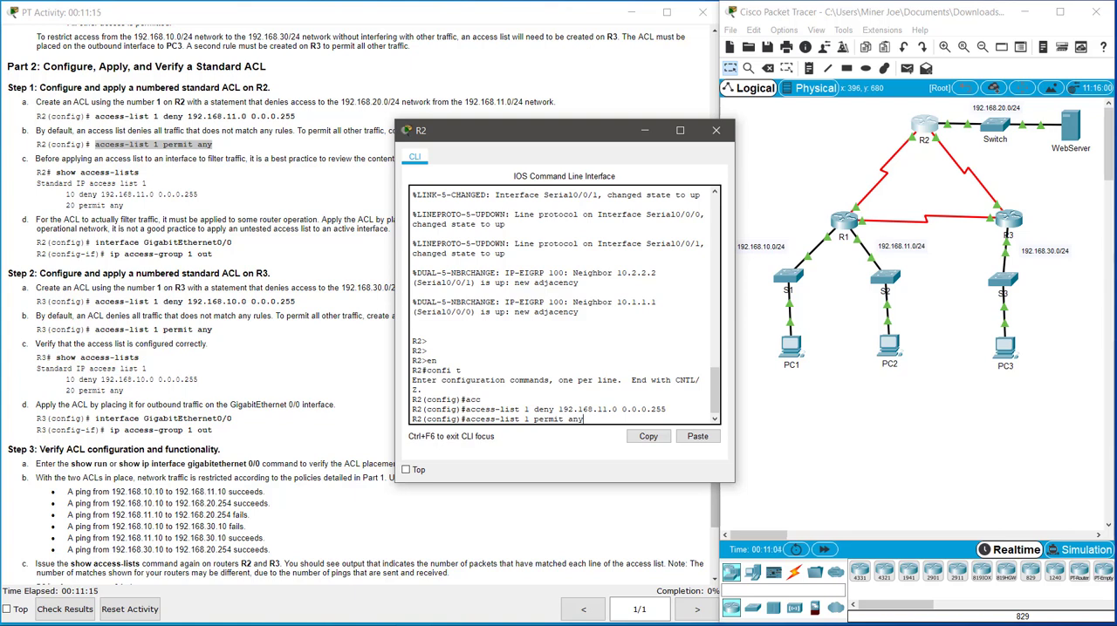
{"action": "key", "text": "Return"}
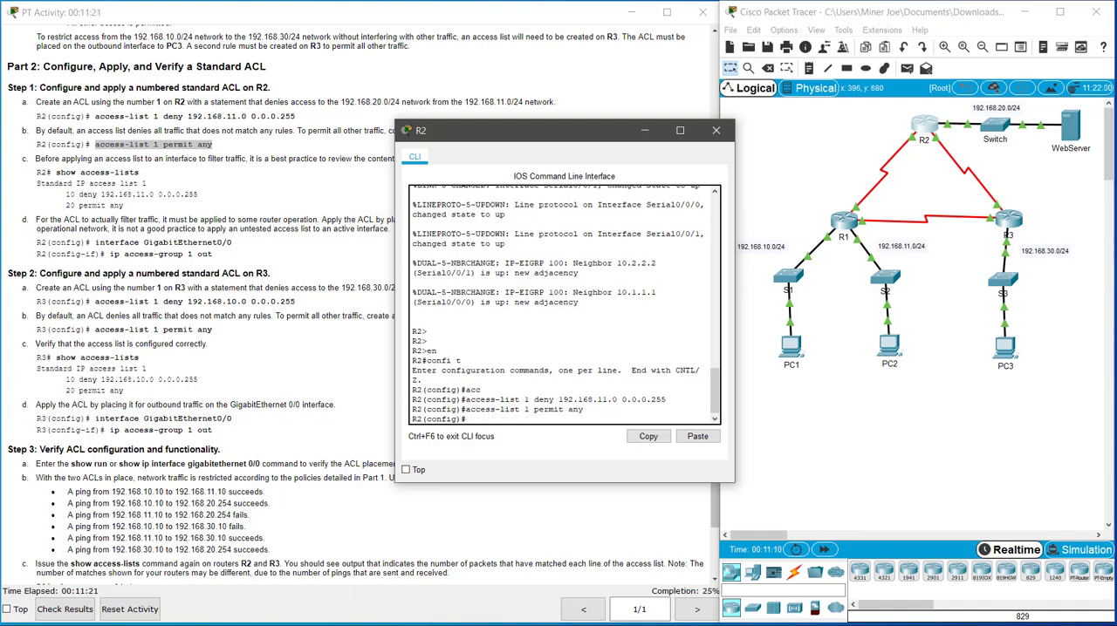
Step: Repeat the ping from PC2 to 192.168.20.254 before the ACL is applied to an interface, closing PC2's window when done
{"action": "left_click", "coordinate": [889, 351]}
{"action": "left_click", "coordinate": [683, 218]}
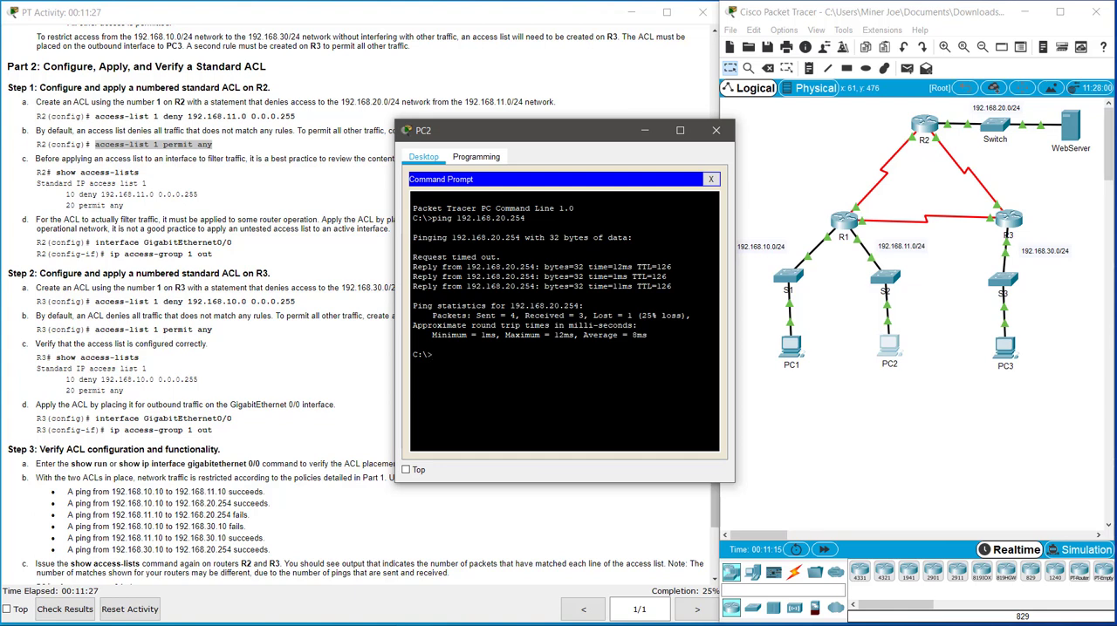
{"action": "key", "text": "Up"}
{"action": "key", "text": "Return"}
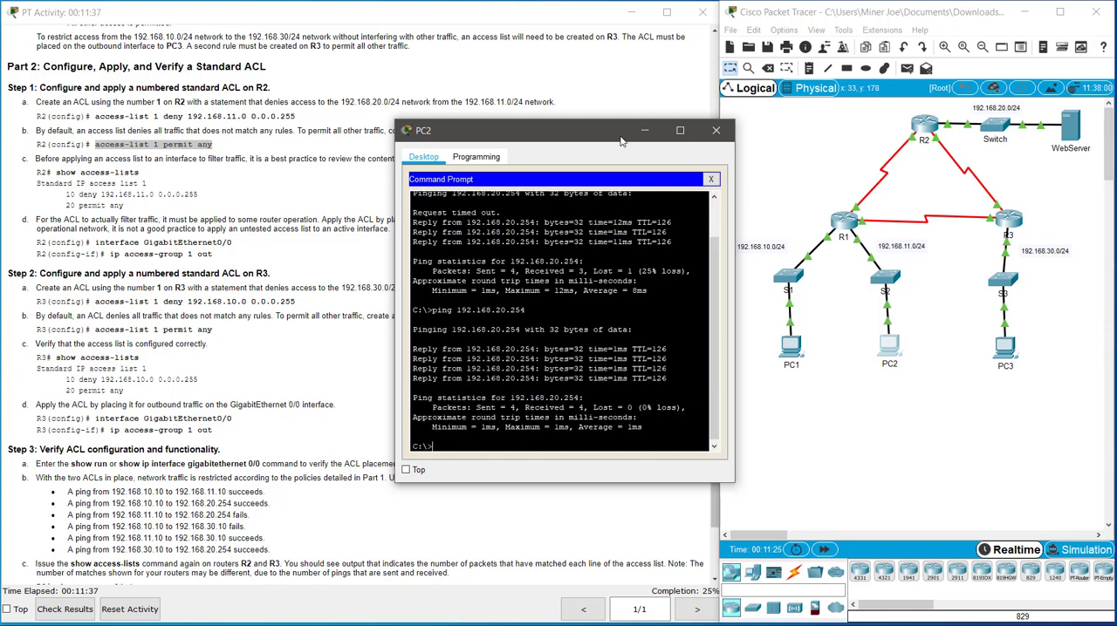
{"action": "left_click", "coordinate": [716, 130]}
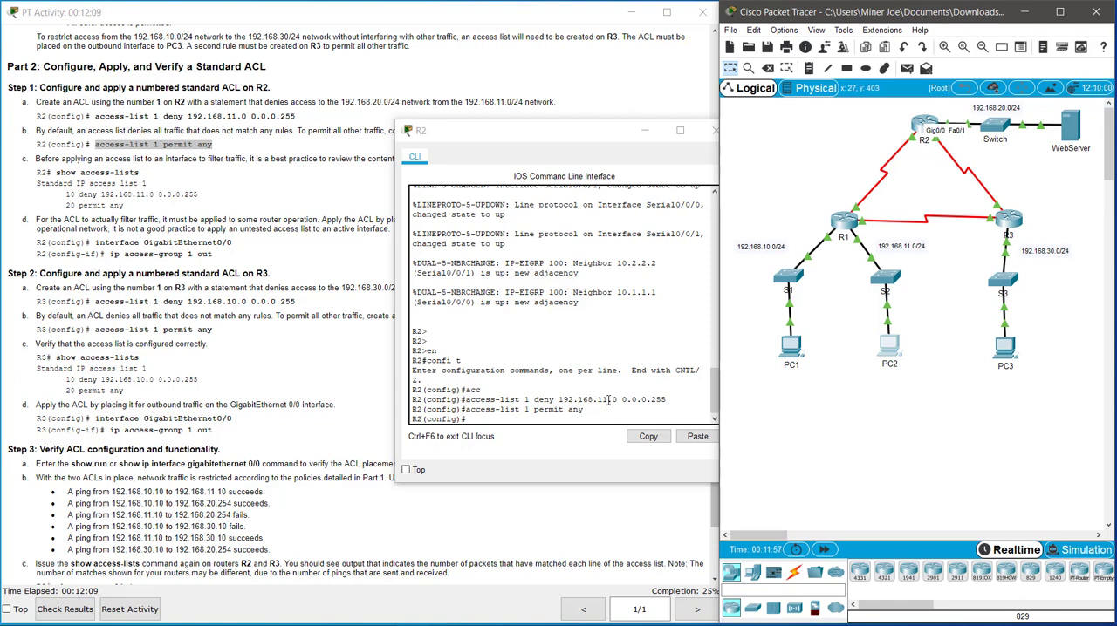
Step: Apply access list 1 to outbound traffic on R2's g0/0 interface with ip access-group
{"action": "left_click", "coordinate": [517, 421]}
{"action": "type", "text": "int g"}
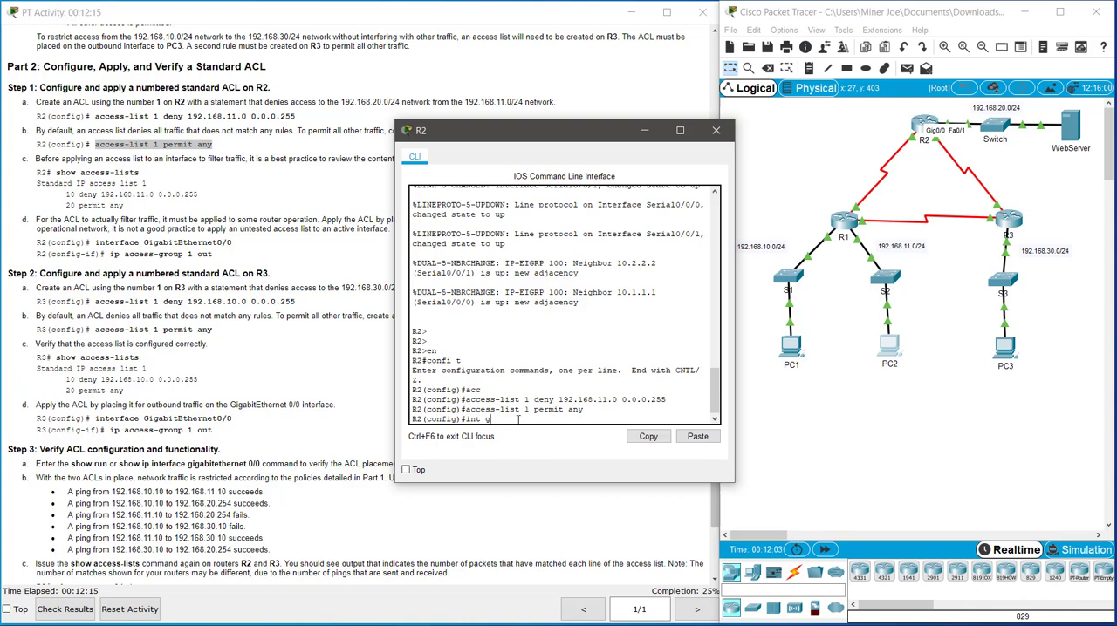
{"action": "type", "text": "0/0"}
{"action": "key", "text": "Return"}
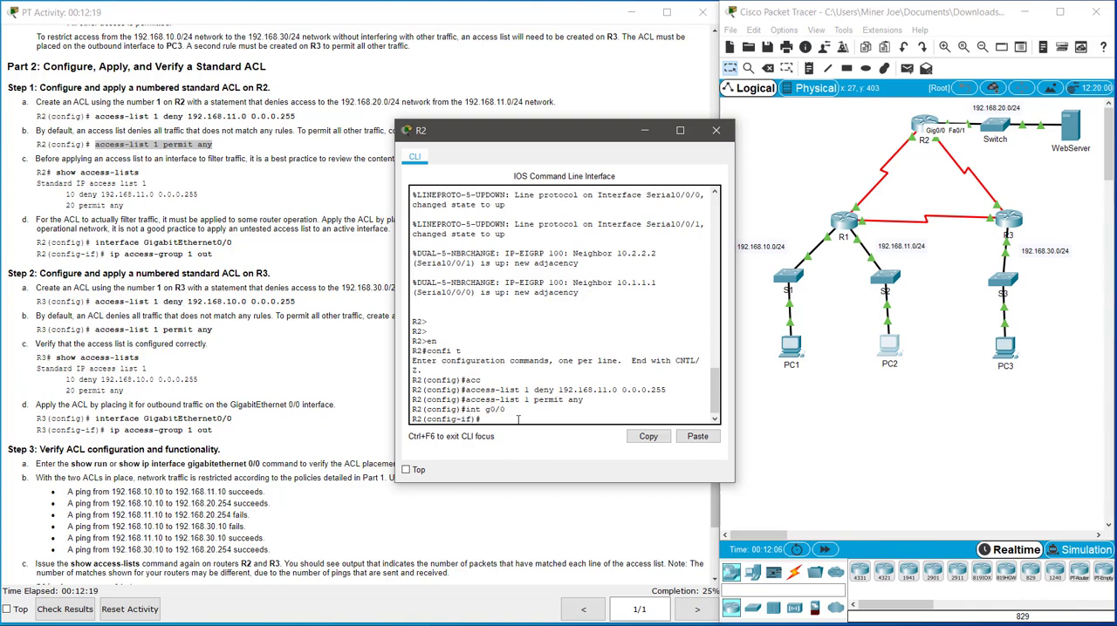
{"action": "type", "text": "ip acc"}
{"action": "key", "text": "Tab"}
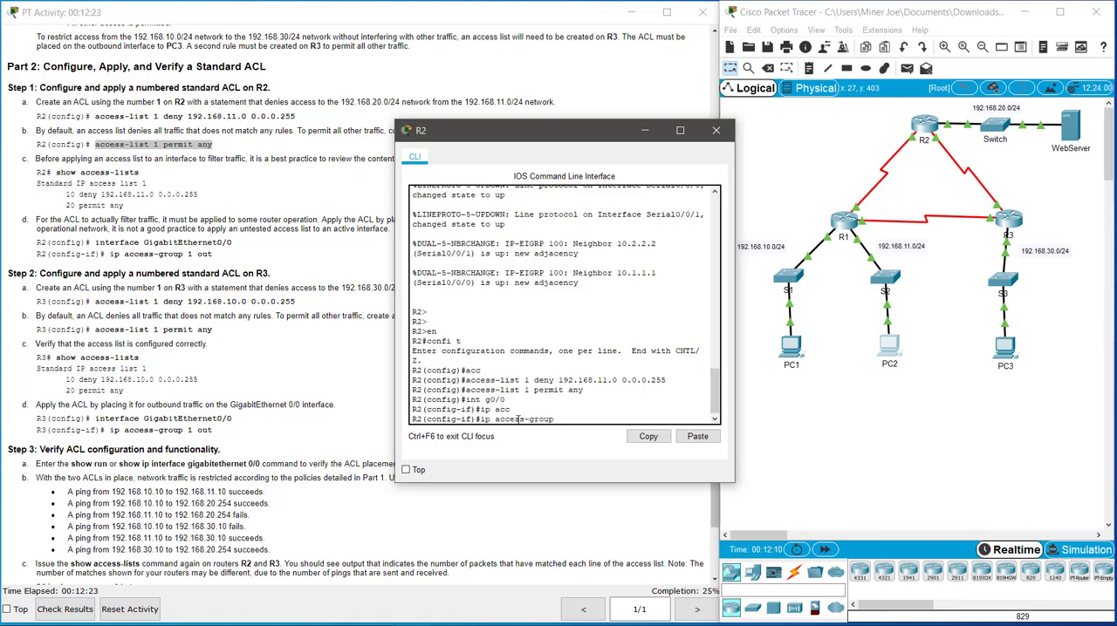
{"action": "type", "text": "1 out"}
{"action": "key", "text": "Return"}
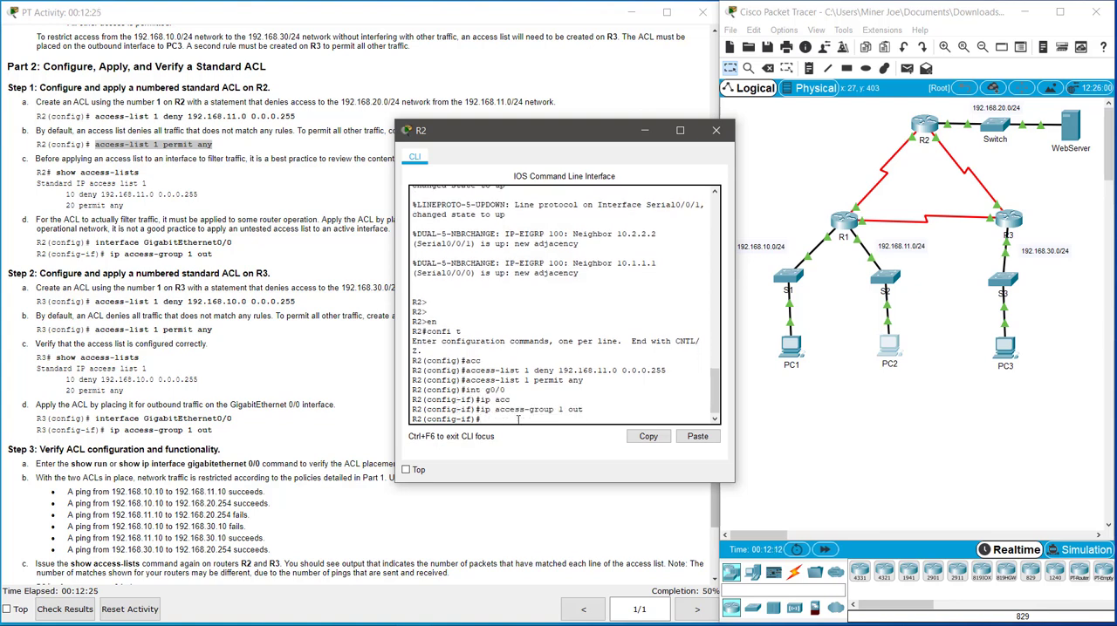
{"action": "type", "text": "eix"}
{"action": "key", "text": "BackSpace"}
{"action": "key", "text": "BackSpace"}
Step: Test R2's applied ACL by pinging 192.168.20.254 from PC2, and close PC2's command prompt and window
{"action": "left_click", "coordinate": [889, 349]}
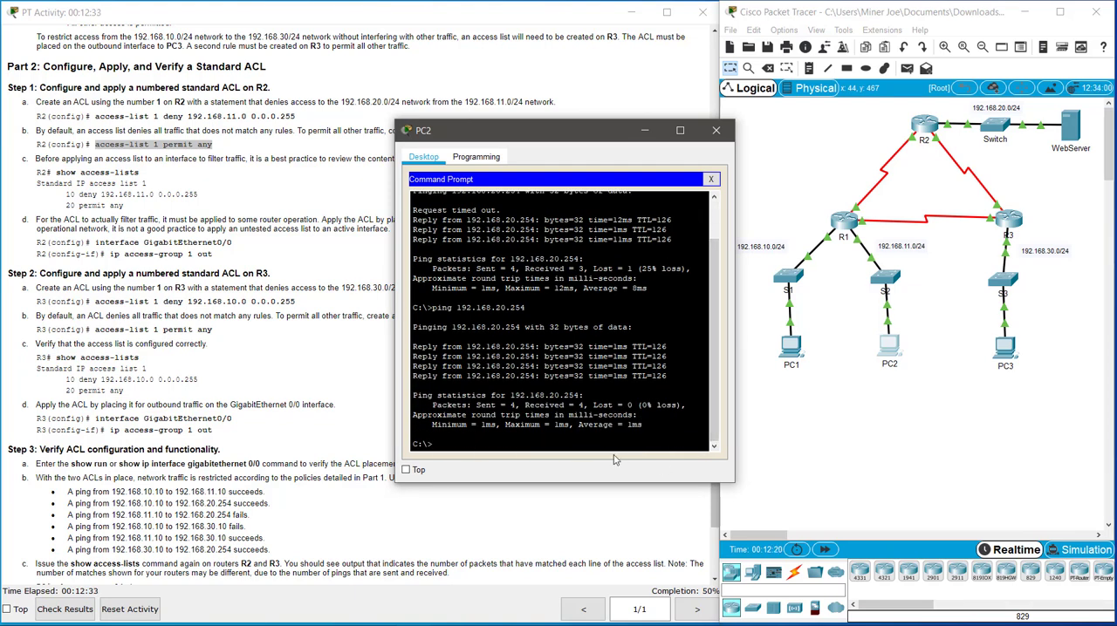
{"action": "key", "text": "Up"}
{"action": "key", "text": "Return"}
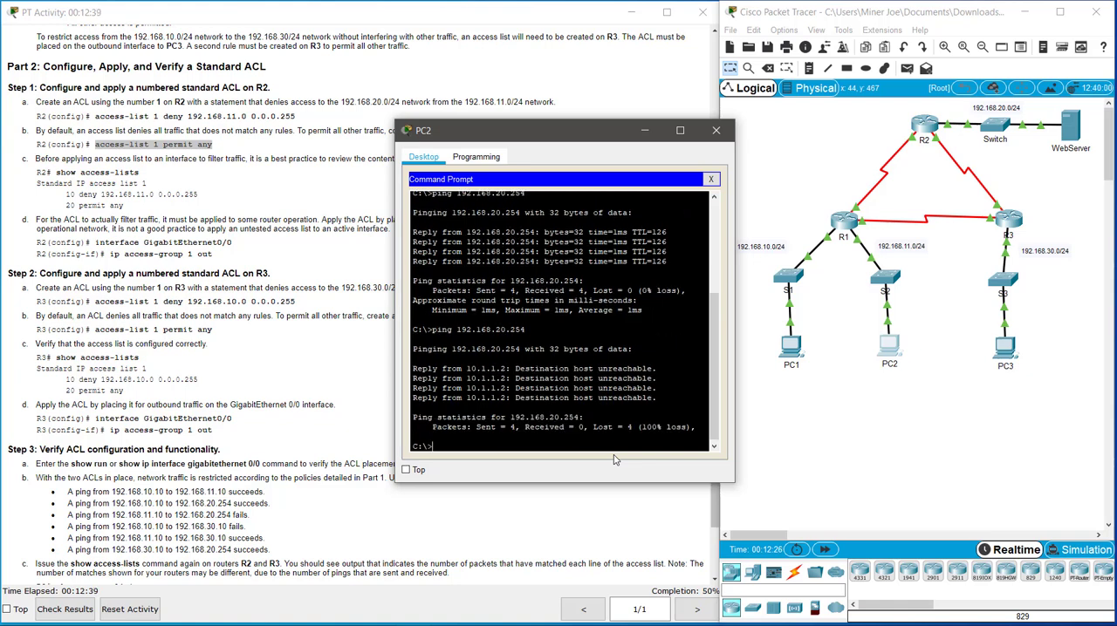
{"action": "left_click", "coordinate": [711, 179]}
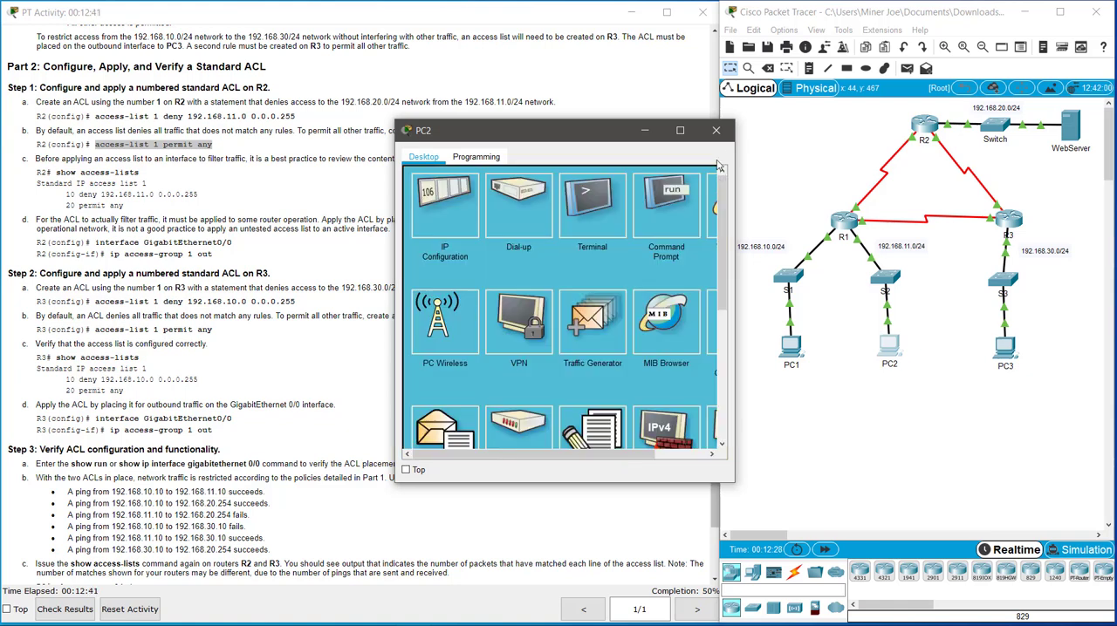
{"action": "left_click", "coordinate": [715, 130]}
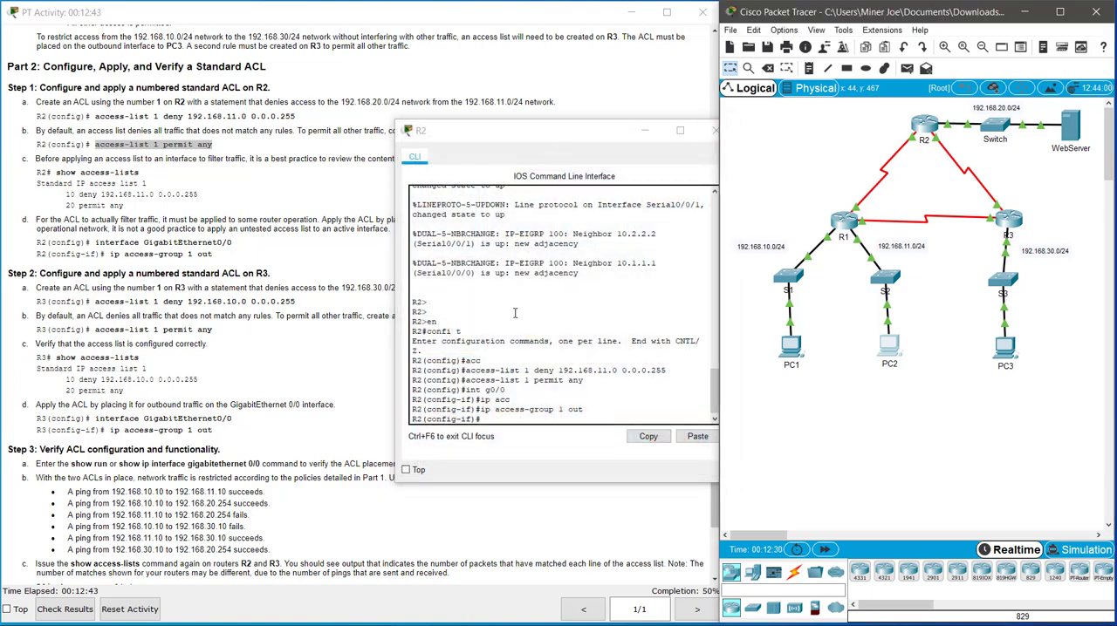
Step: Close R2's command line window and clear the text highlight in the activity instructions
{"action": "left_click", "coordinate": [472, 137]}
{"action": "left_click_drag", "start_coordinate": [472, 134], "coordinate": [350, 139]}
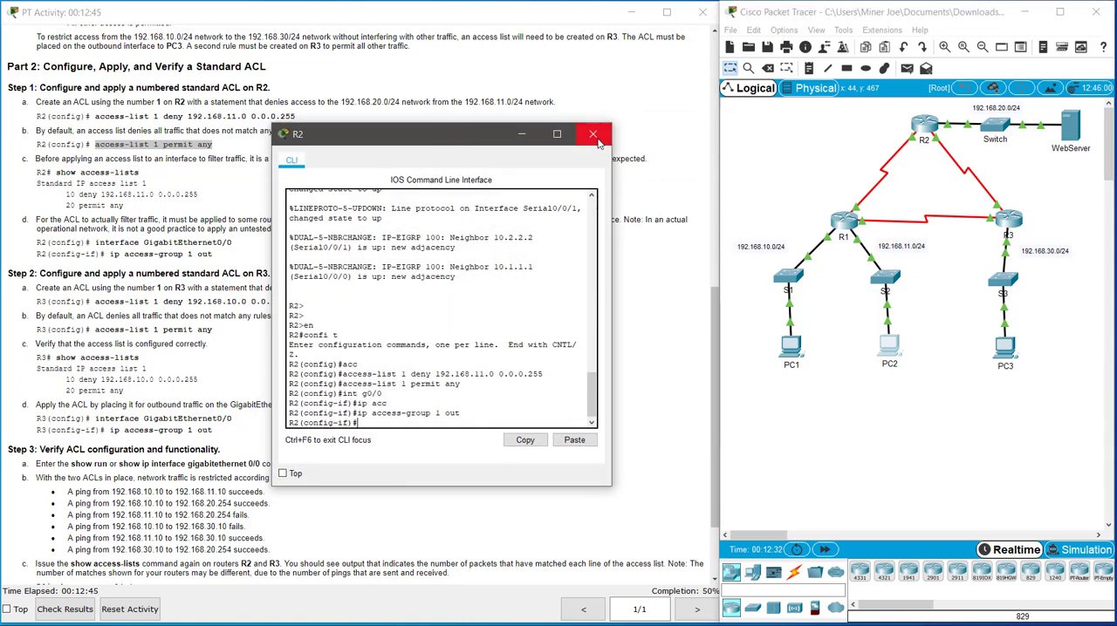
{"action": "left_click", "coordinate": [597, 136]}
{"action": "left_click", "coordinate": [345, 366]}
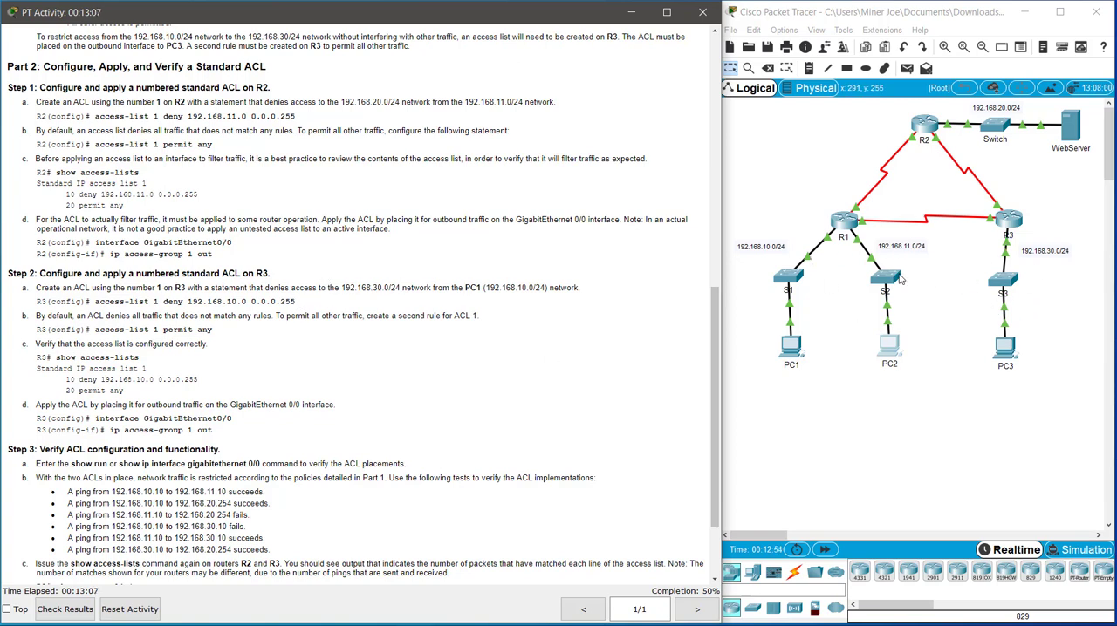
Step: Open router R3's command line and enter global configuration mode
{"action": "left_click", "coordinate": [1008, 225]}
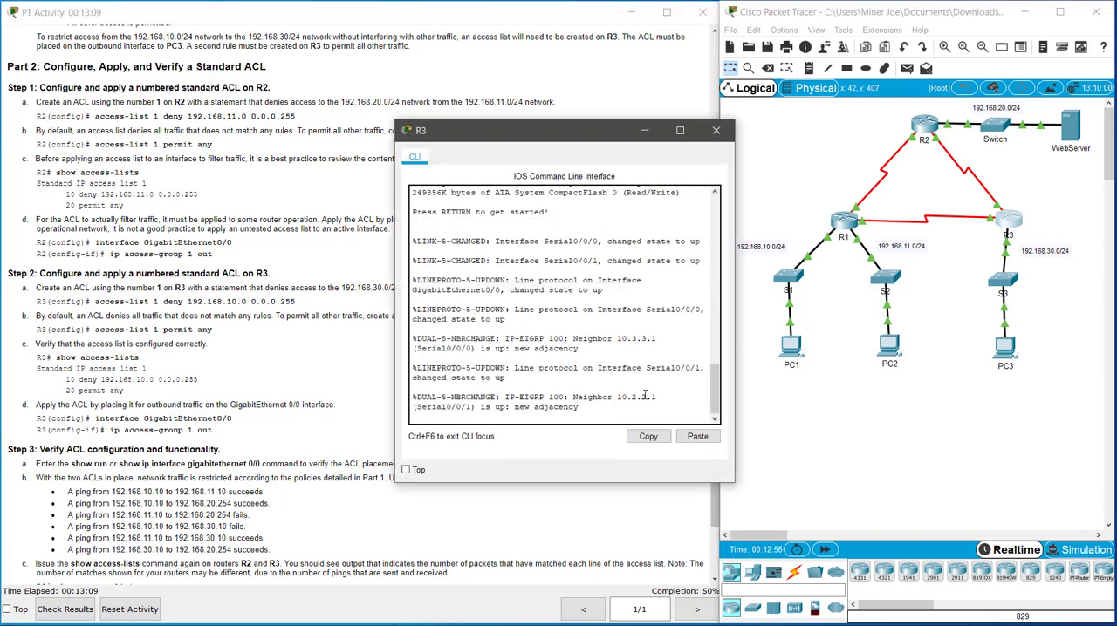
{"action": "key", "text": "Return"}
{"action": "key", "text": "Return"}
{"action": "key", "text": "Return"}
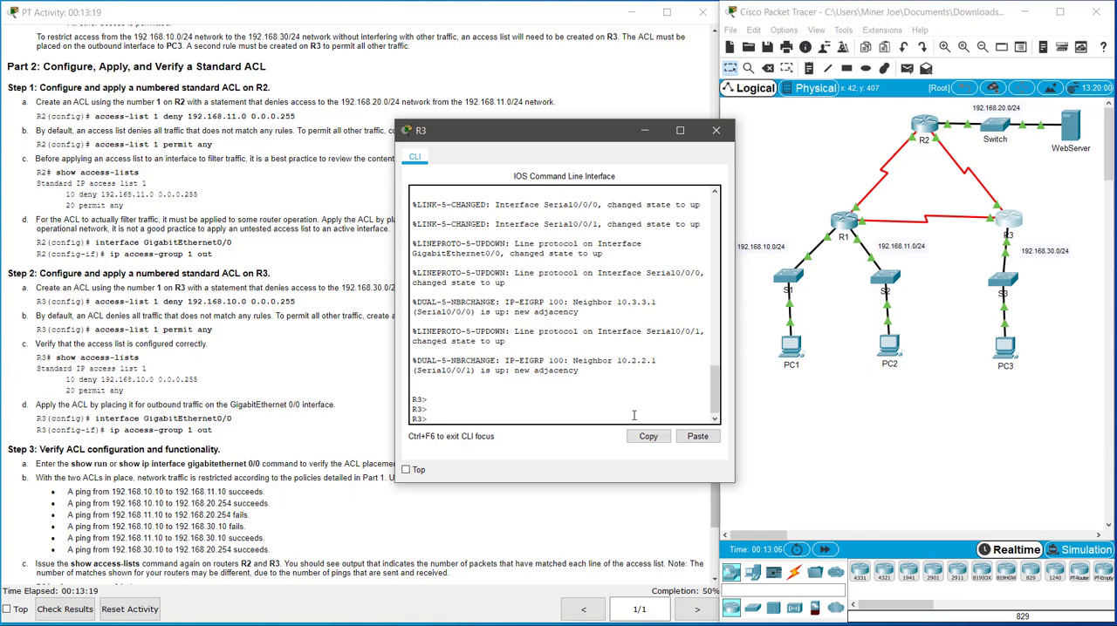
{"action": "type", "text": "en"}
{"action": "key", "text": "Return"}
{"action": "type", "text": "confi t"}
{"action": "key", "text": "Return"}
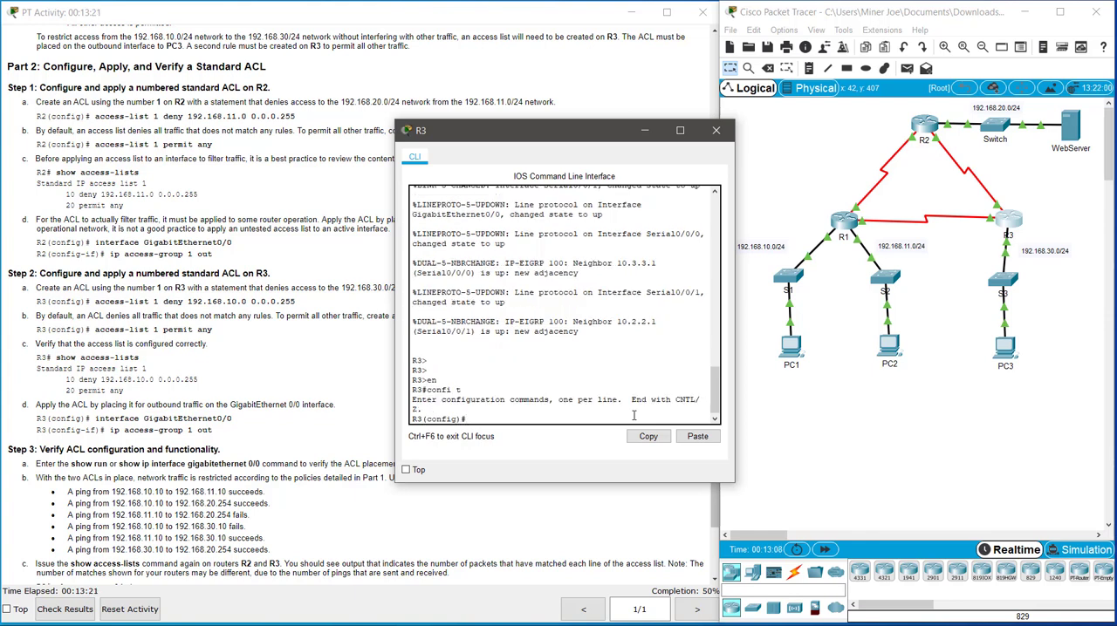
Step: Add an access-list 1 statement on R3 denying 192.168.10.0 with wildcard mask 0.0.0.255
{"action": "type", "text": "acc"}
{"action": "key", "text": "Tab"}
{"action": "type", "text": "1"}
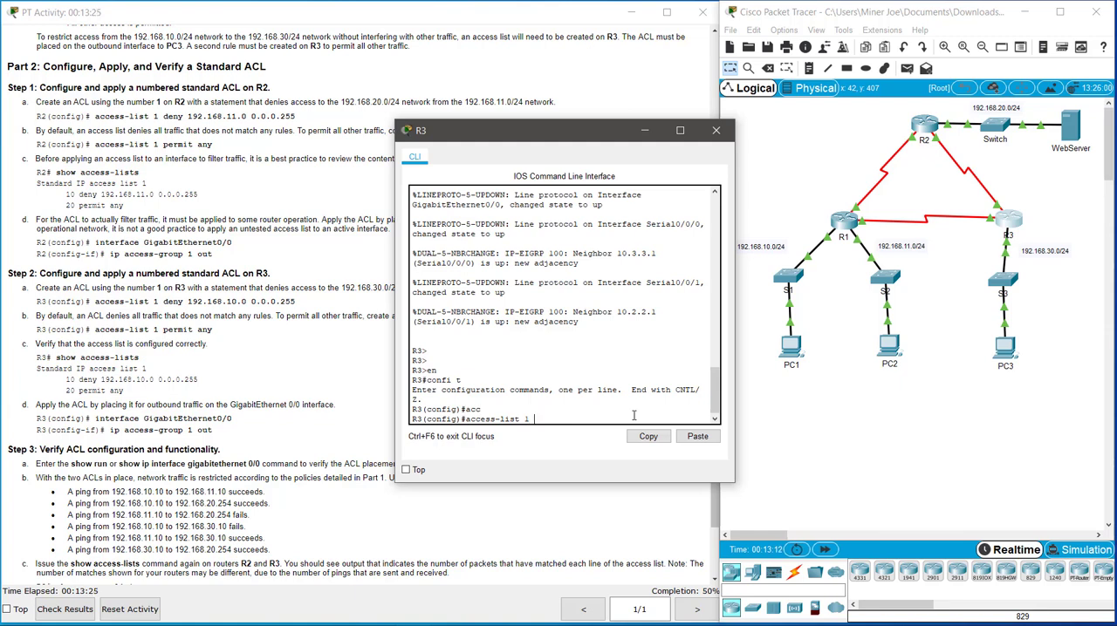
{"action": "type", "text": " deny 192.168.10.0 0.0.0.255"}
{"action": "key", "text": "Return"}
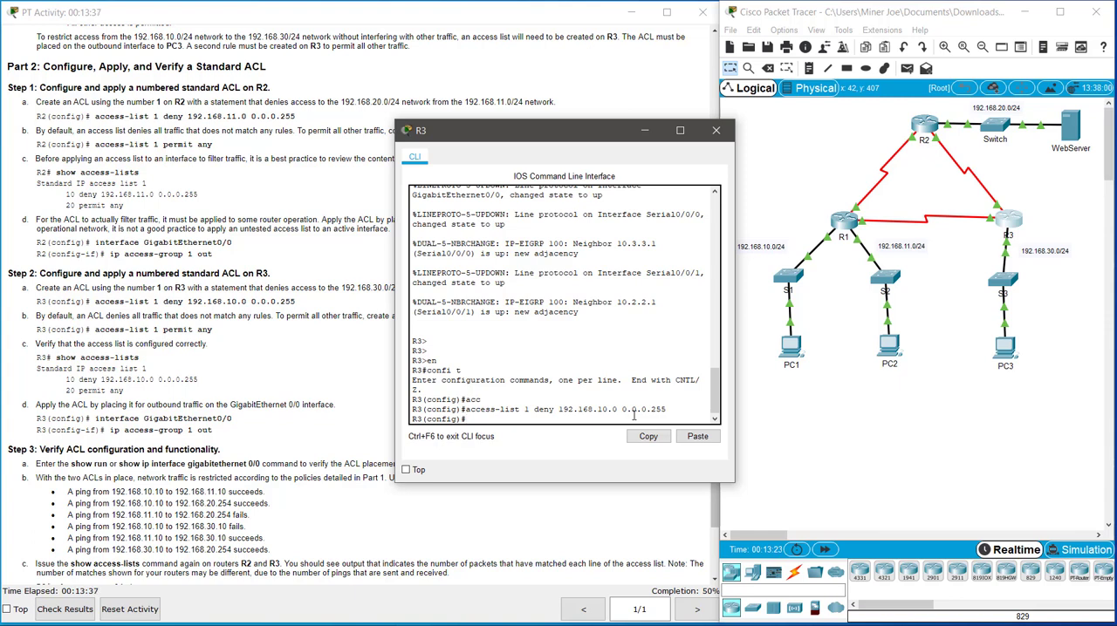
Step: Add an access-list 1 statement on R3 that permits any other traffic
{"action": "type", "text": "acc"}
{"action": "key", "text": "Tab"}
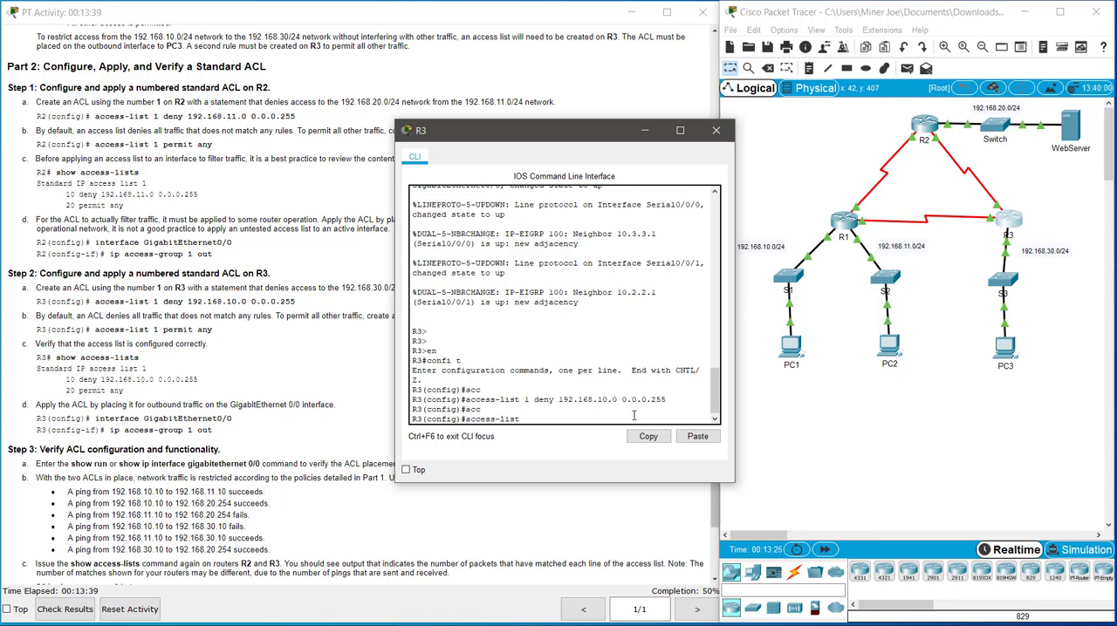
{"action": "type", "text": "1 permit any"}
{"action": "key", "text": "Return"}
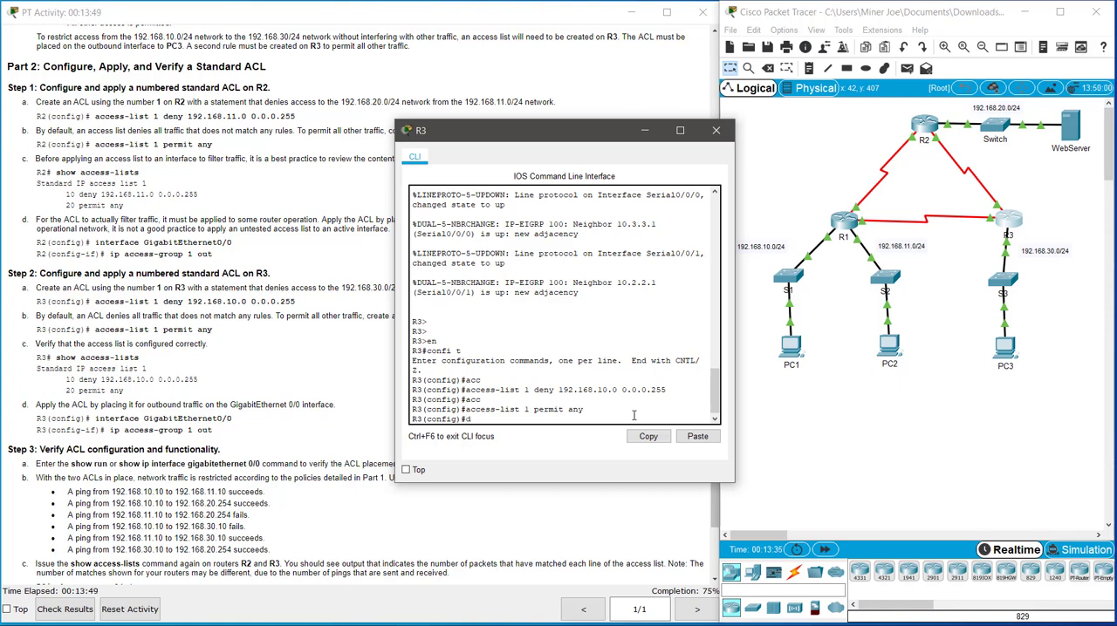
Step: Display R3's configured access lists from global configuration mode to verify access list 1
{"action": "type", "text": "do show acc"}
{"action": "key", "text": "Tab"}
{"action": "type", "text": "ess"}
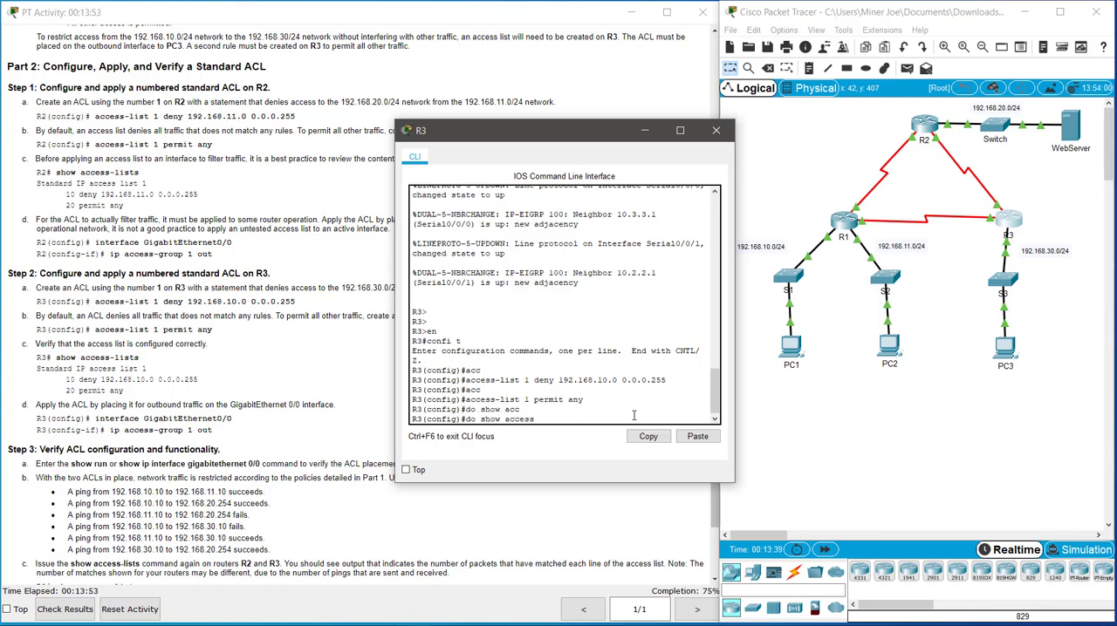
{"action": "key", "text": "Tab"}
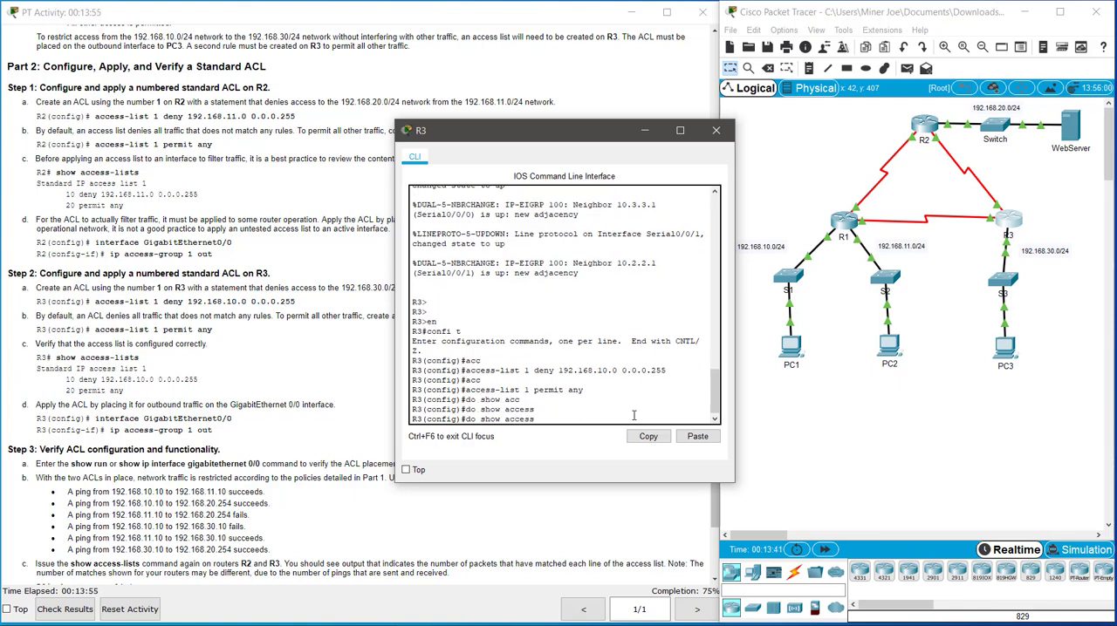
{"action": "type", "text": "-lists"}
{"action": "key", "text": "Return"}
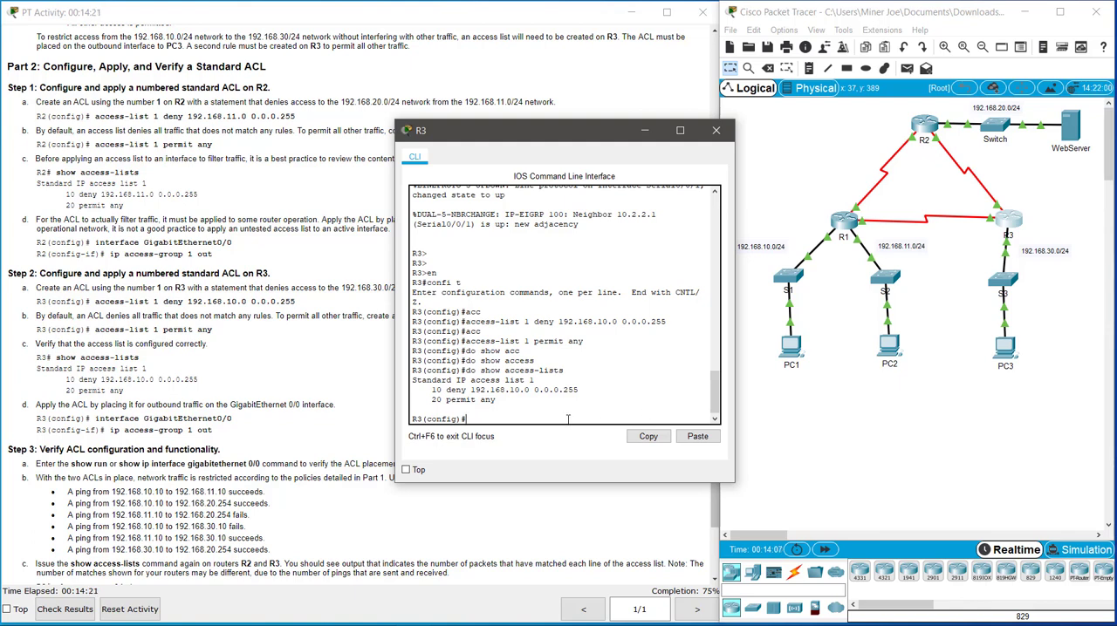
Step: Apply access list 1 outbound on R3's g0/0 interface and exit interface configuration mode
{"action": "type", "text": "int g0/0"}
{"action": "key", "text": "Return"}
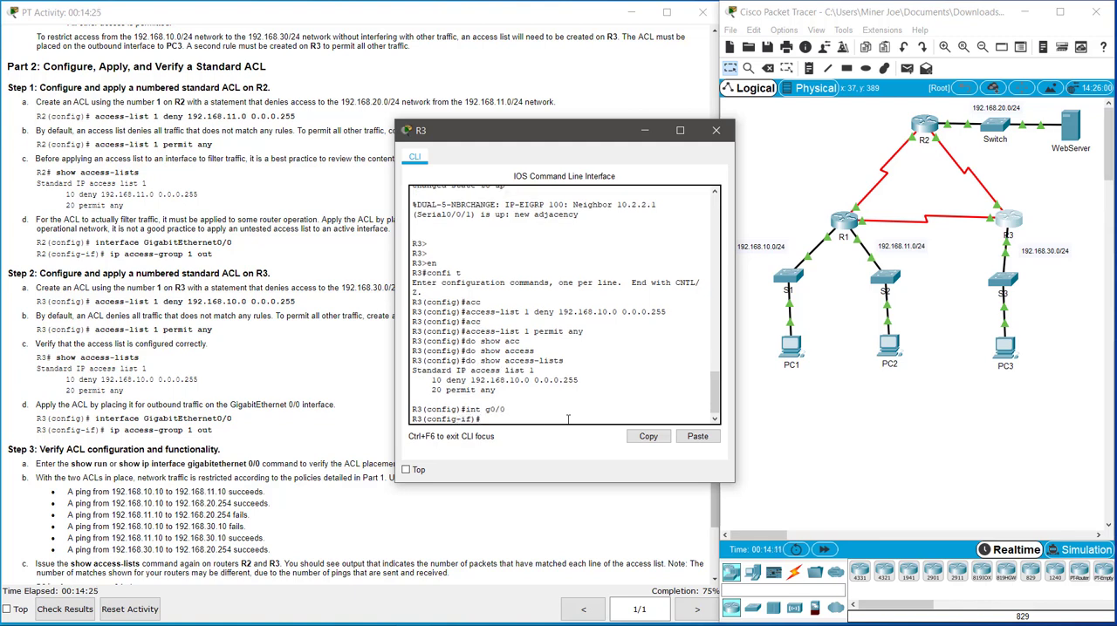
{"action": "type", "text": "ip a"}
{"action": "key", "text": "Tab"}
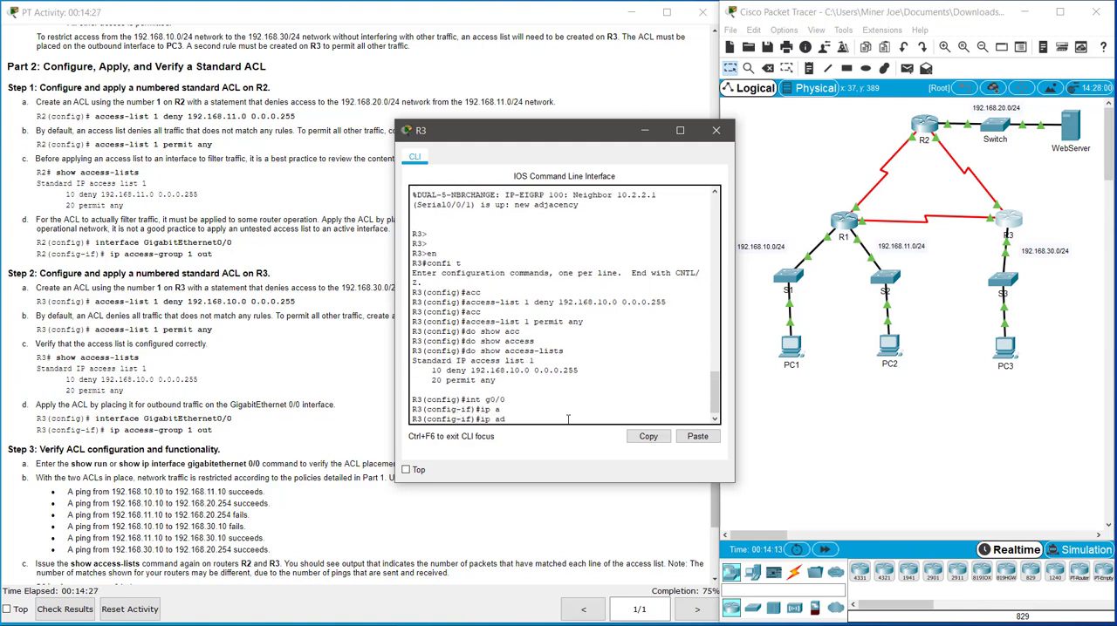
{"action": "type", "text": "c"}
{"action": "key", "text": "Tab"}
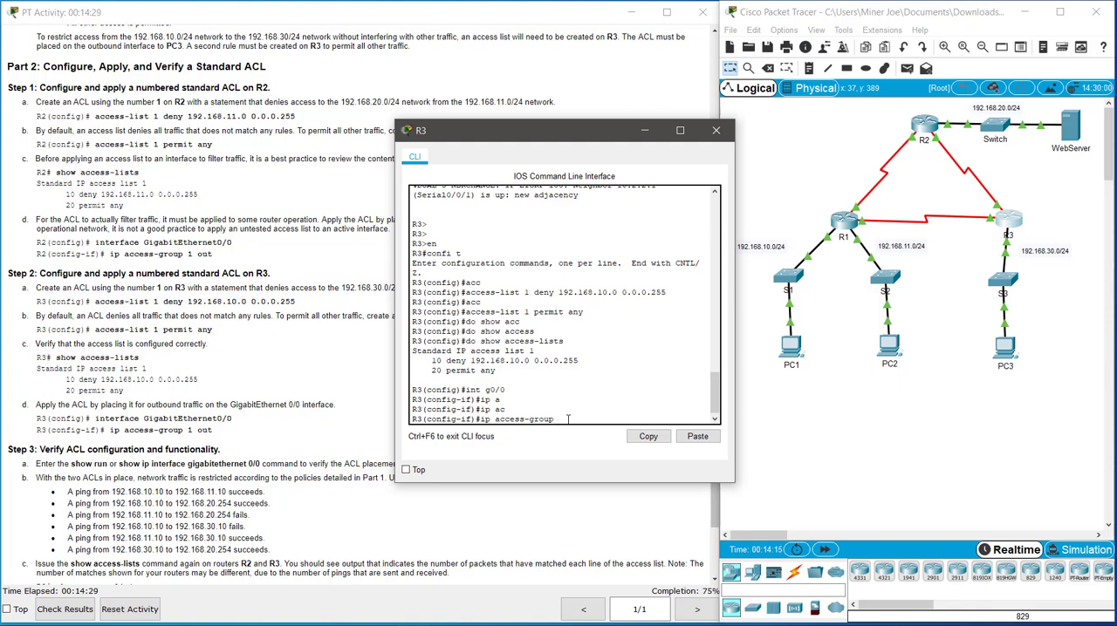
{"action": "type", "text": "1 out"}
{"action": "key", "text": "Return"}
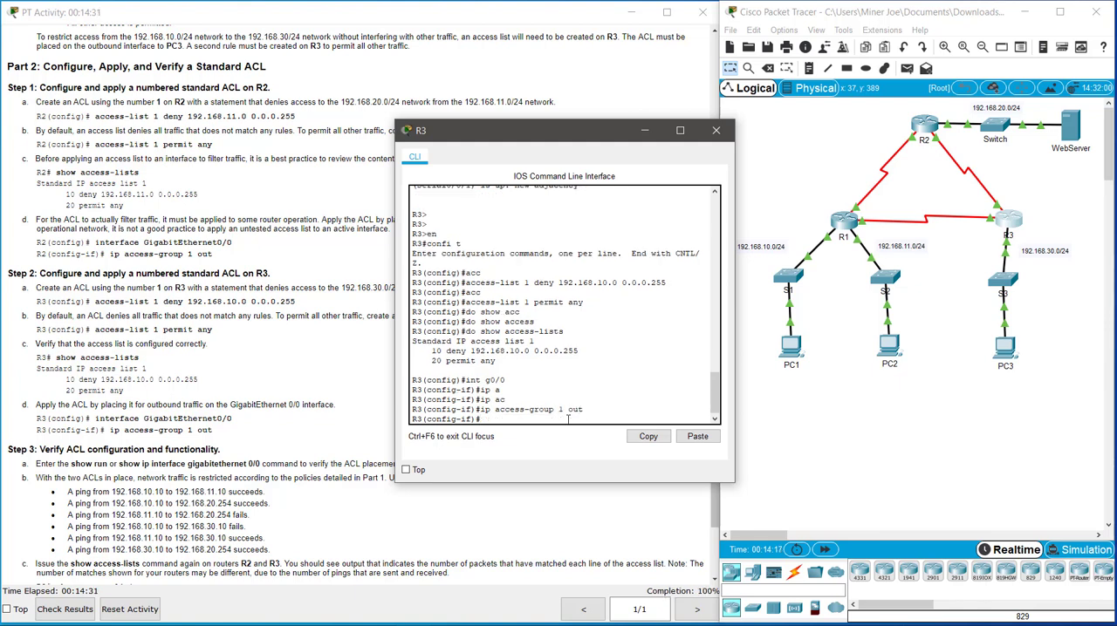
{"action": "type", "text": "exit"}
{"action": "key", "text": "Return"}
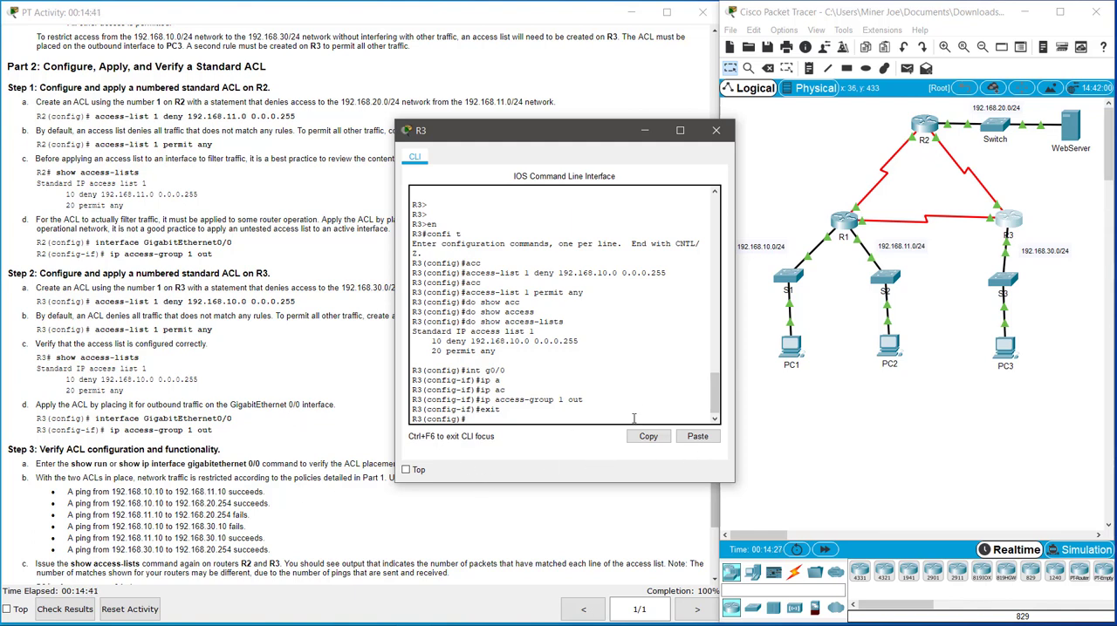
Step: Look up PC3's IP address in the activity's addressing table and open PC1's window over the instructions
{"action": "left_click", "coordinate": [807, 360]}
{"action": "left_click", "coordinate": [793, 349]}
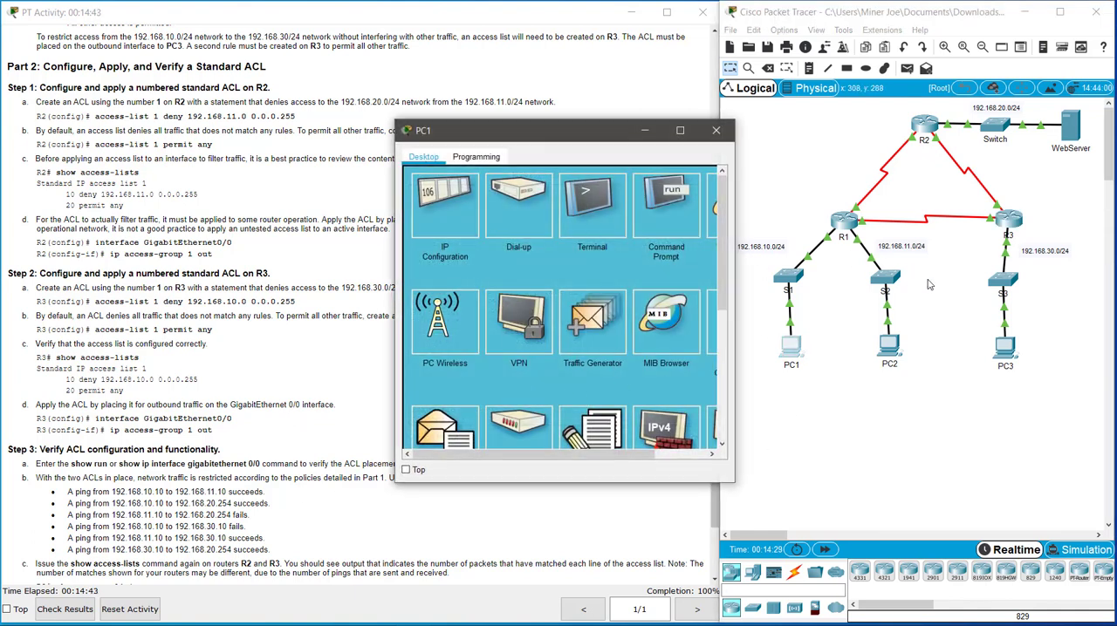
{"action": "left_click", "coordinate": [232, 174]}
{"action": "scroll", "coordinate": [253, 227], "scroll_direction": "up", "scroll_amount": 10}
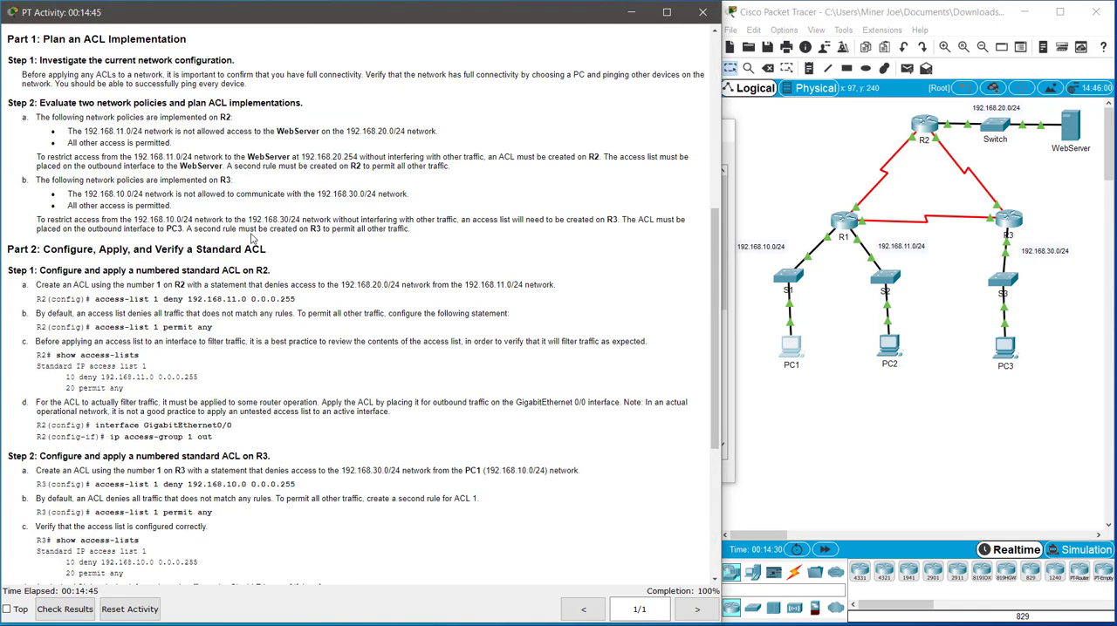
{"action": "left_click", "coordinate": [793, 354]}
{"action": "left_click_drag", "start_coordinate": [506, 140], "coordinate": [309, 194]}
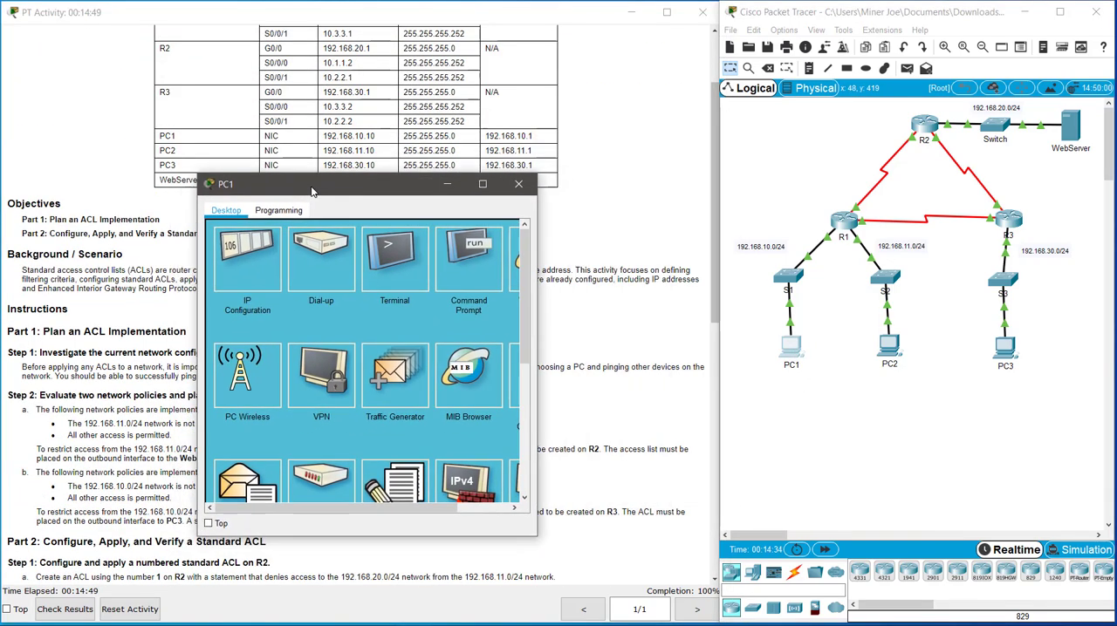
Step: Test R3's applied ACL by pinging 192.168.30.10 from PC1's command prompt, and close the prompt and PC1's window
{"action": "left_click", "coordinate": [478, 260]}
{"action": "type", "text": "ping"}
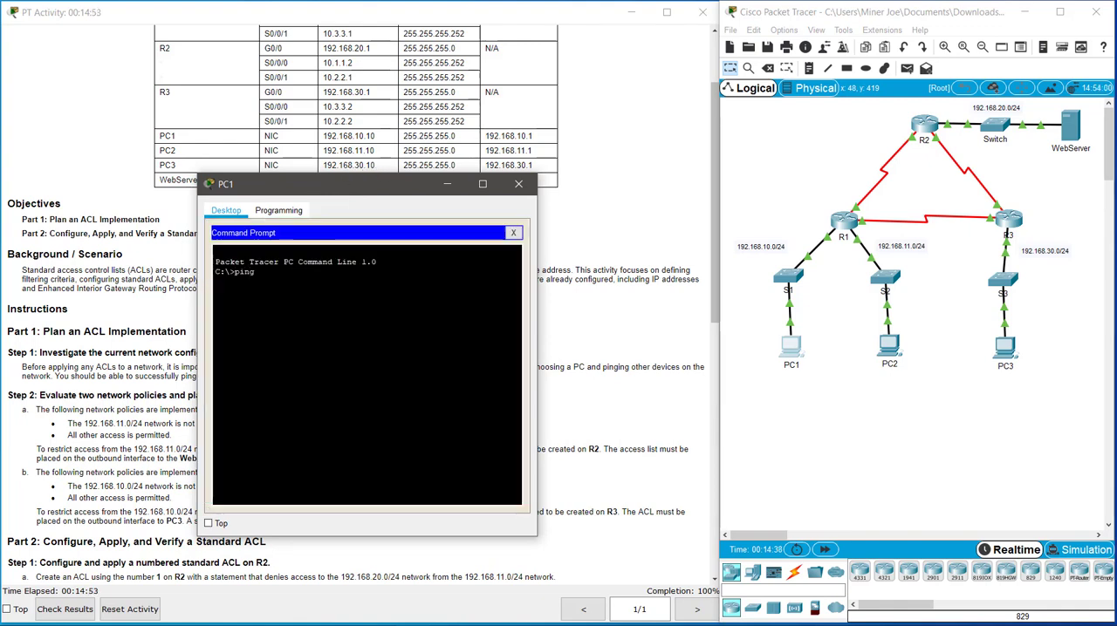
{"action": "type", "text": " 192.168.30.10"}
{"action": "key", "text": "Return"}
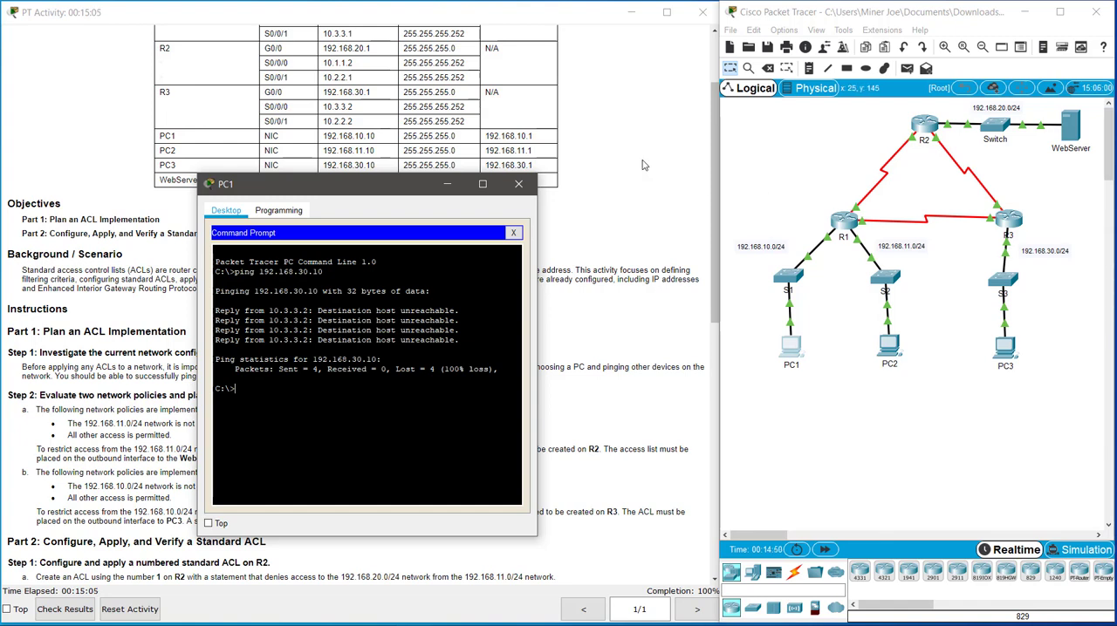
{"action": "left_click", "coordinate": [513, 232]}
{"action": "left_click", "coordinate": [520, 186]}
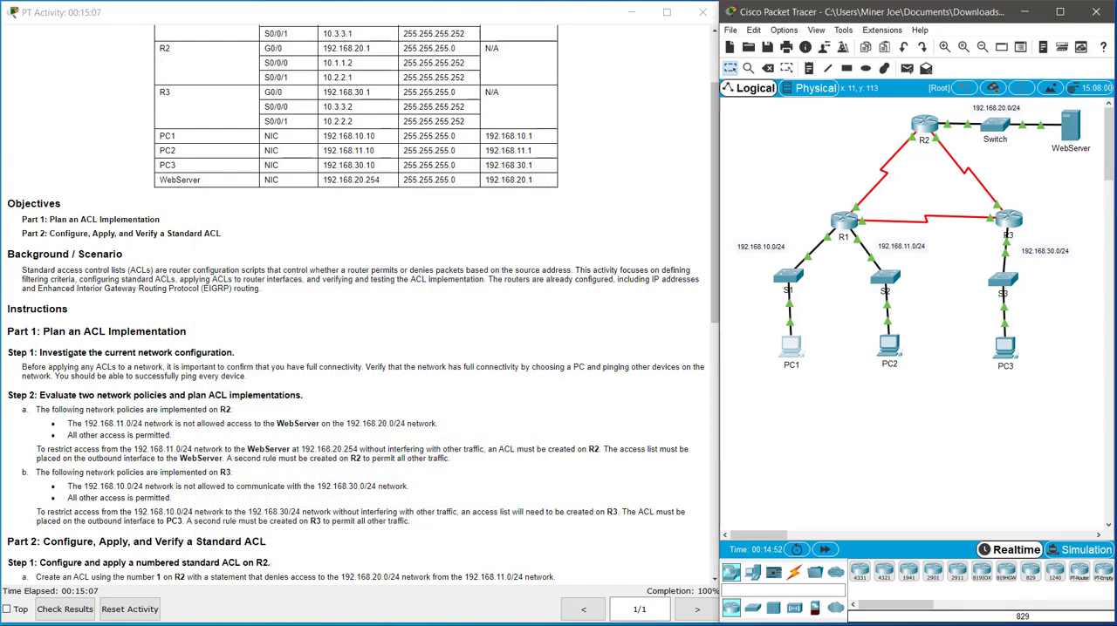